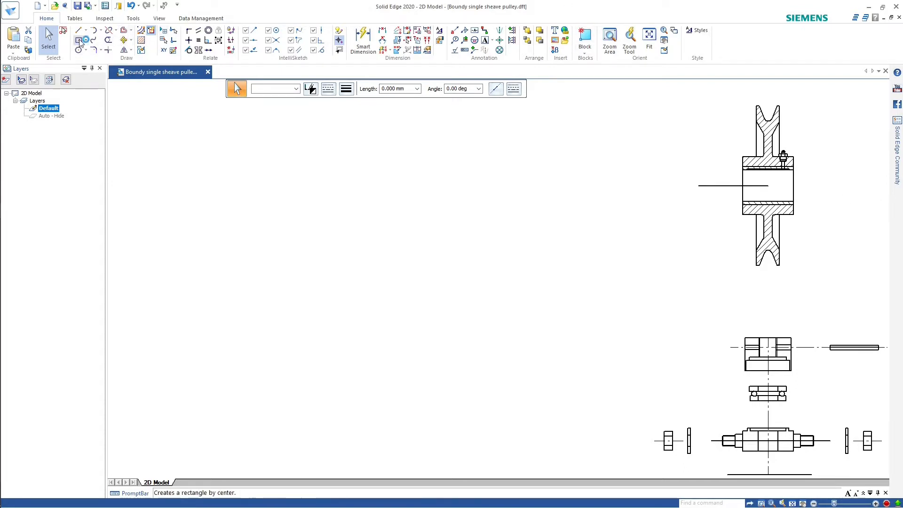
Step: Draw a centred rectangle 100 mm wide and 62 mm high beside the pulley section, its centre aligned with the pulley's horizontal centre line
{"action": "left_click", "coordinate": [79, 40]}
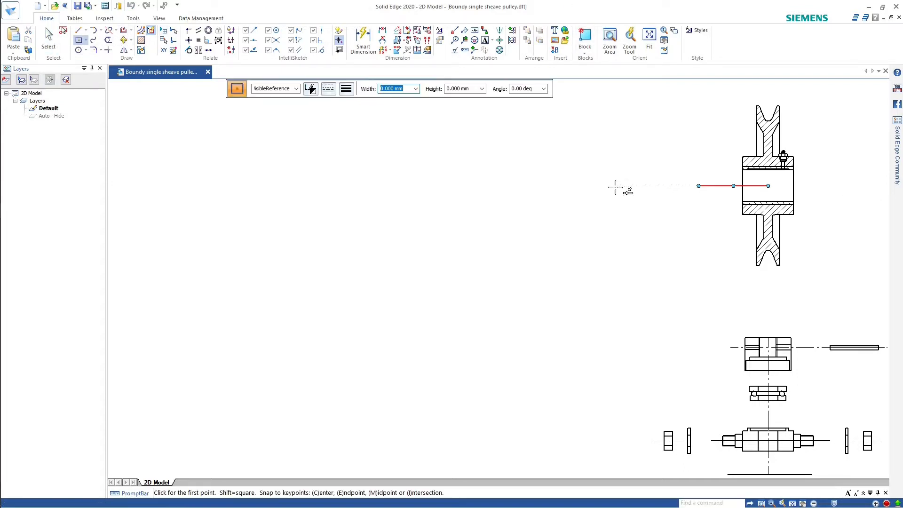
{"action": "left_click", "coordinate": [566, 185]}
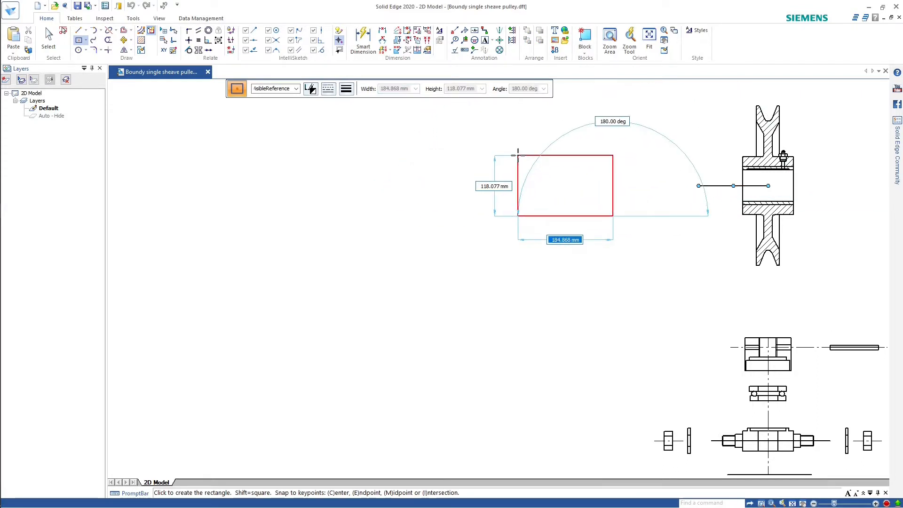
{"action": "type", "text": "1"}
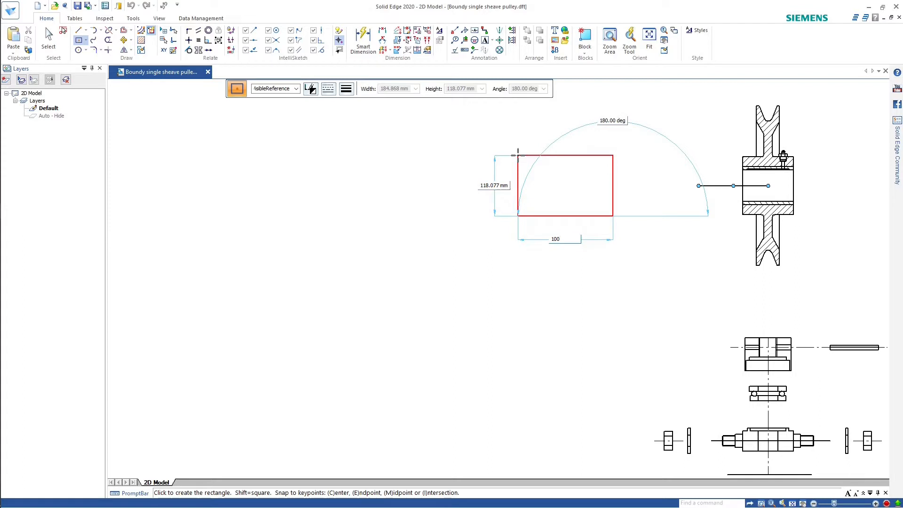
{"action": "type", "text": "00"}
{"action": "key", "text": "Tab"}
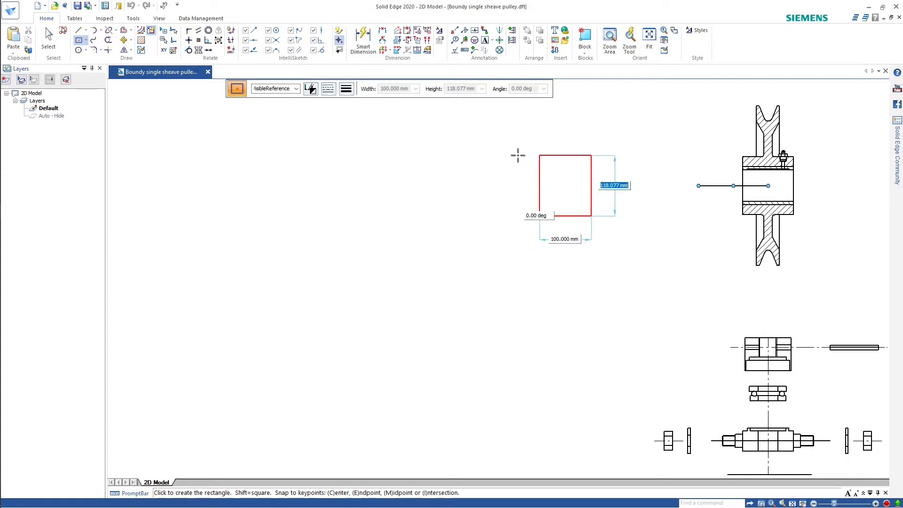
{"action": "type", "text": "62"}
{"action": "key", "text": "Tab"}
{"action": "key", "text": "Return"}
{"action": "key", "text": "Escape"}
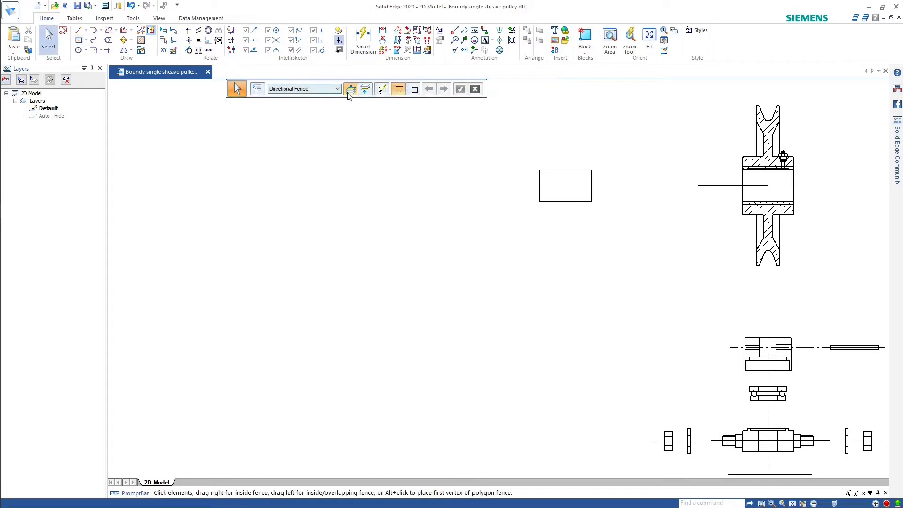
Step: Draw a continuous horizontal line outward from the midpoint of the rectangle's right edge
{"action": "left_click", "coordinate": [78, 29]}
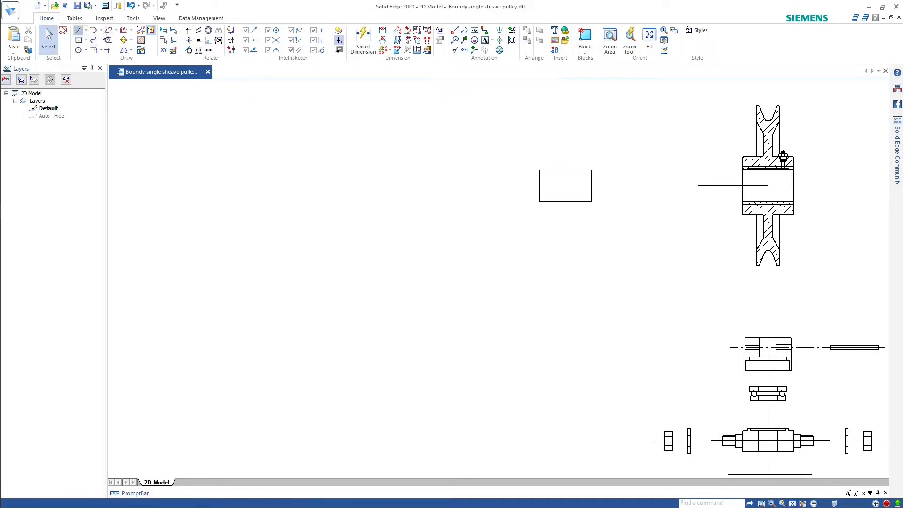
{"action": "left_click", "coordinate": [328, 89]}
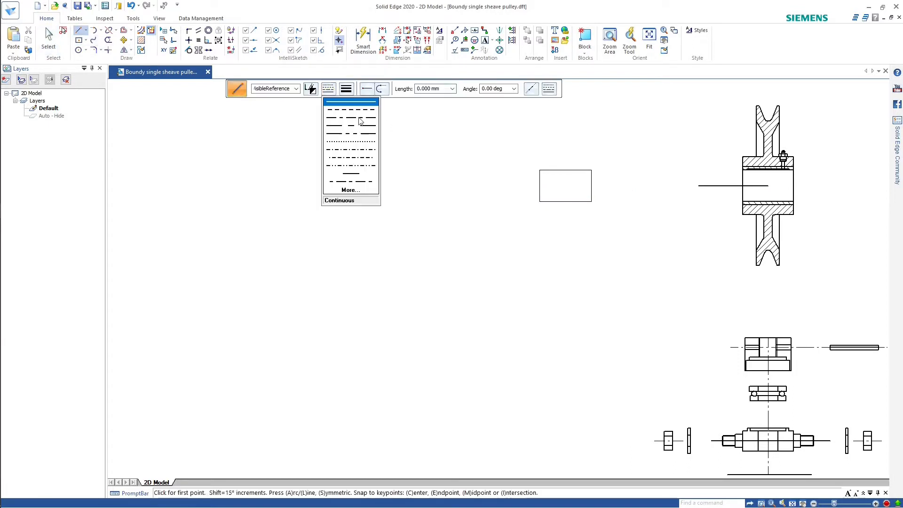
{"action": "left_click", "coordinate": [328, 89]}
{"action": "scroll", "coordinate": [621, 173], "scroll_direction": "up", "scroll_amount": 3}
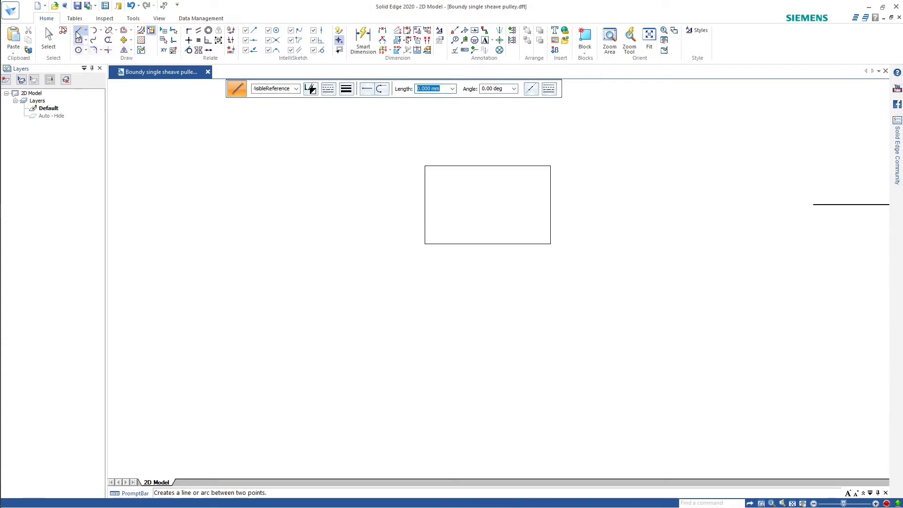
{"action": "left_click", "coordinate": [80, 31]}
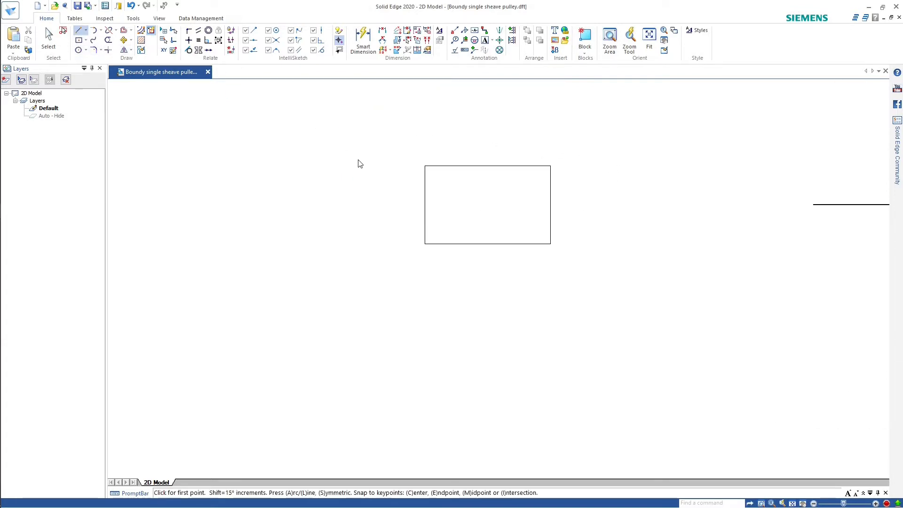
{"action": "scroll", "coordinate": [551, 216], "scroll_direction": "up", "scroll_amount": 2}
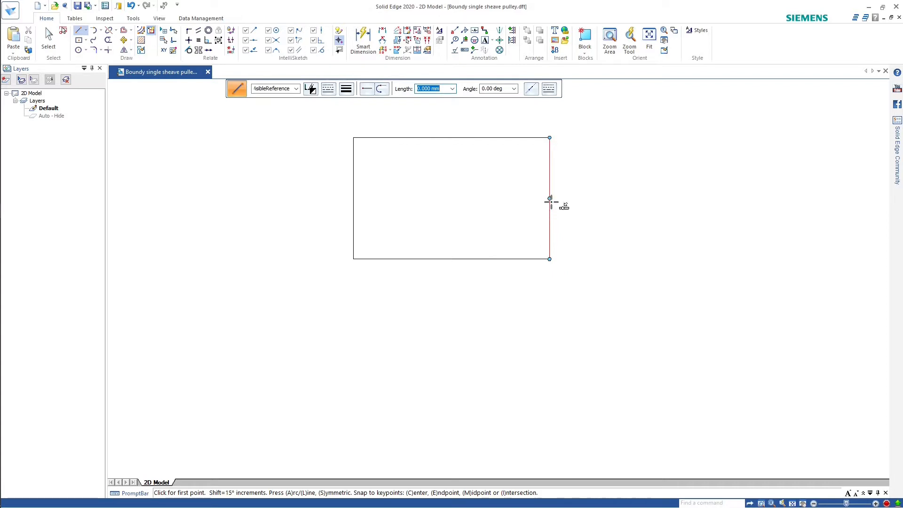
{"action": "left_click", "coordinate": [550, 198]}
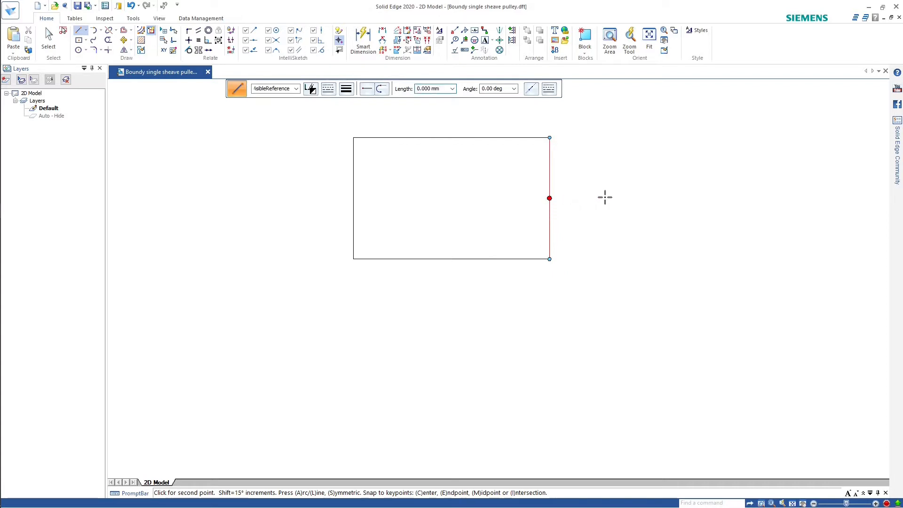
{"action": "left_click", "coordinate": [705, 198]}
Step: Offset the horizontal middle line upward twice, once by 15 mm and once by 10 mm
{"action": "right_click_drag", "start_coordinate": [705, 198], "coordinate": [609, 181]}
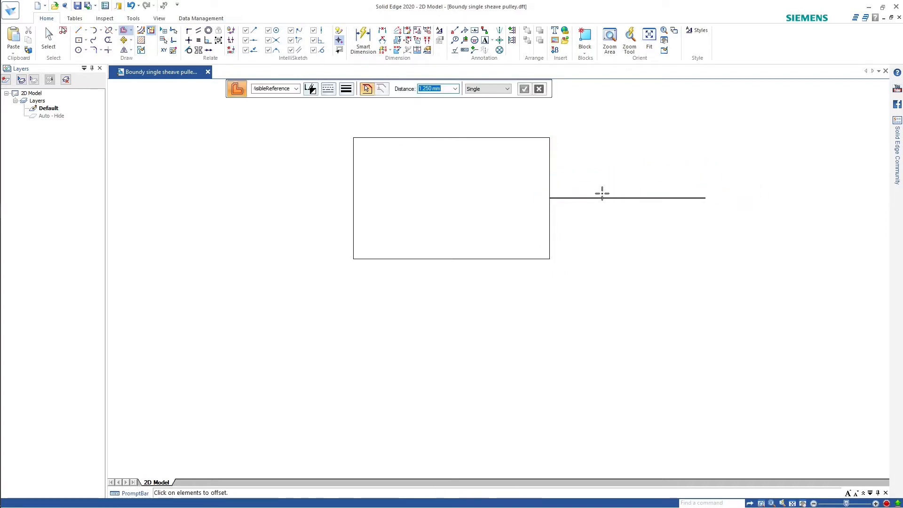
{"action": "left_click", "coordinate": [597, 199]}
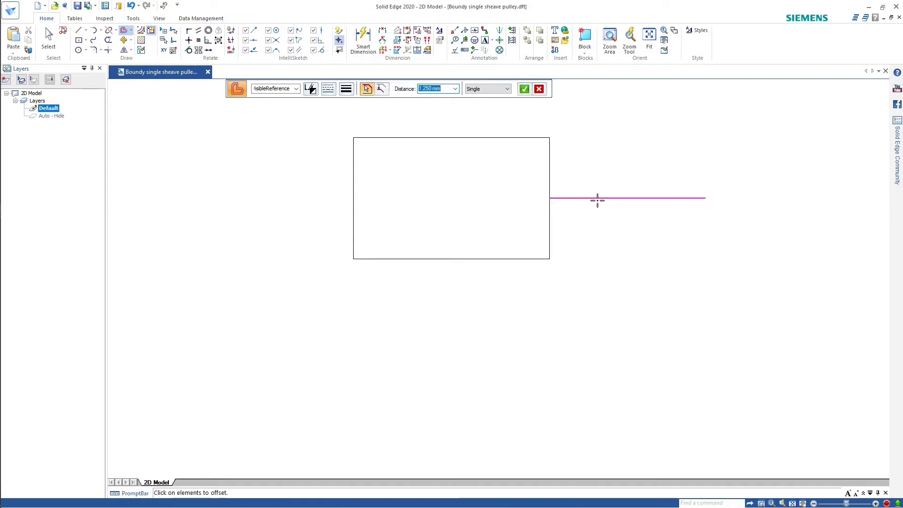
{"action": "type", "text": "15"}
{"action": "key", "text": "Return"}
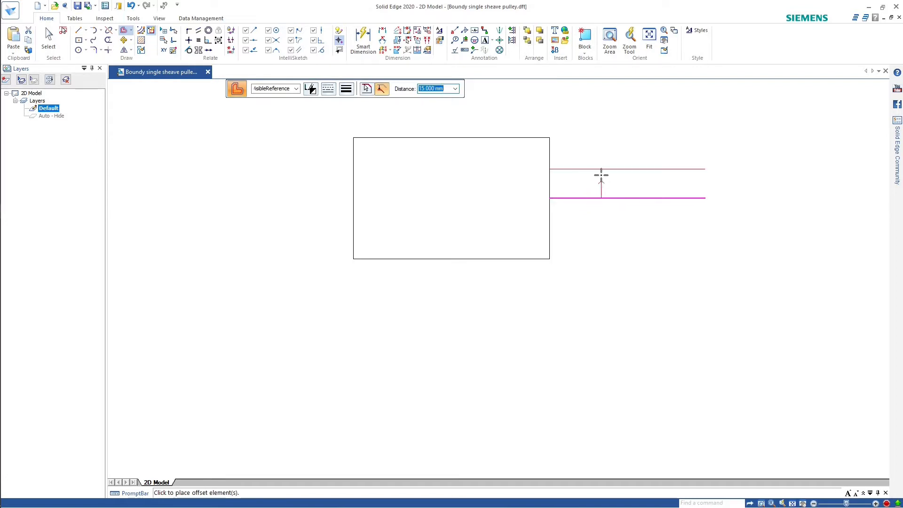
{"action": "left_click", "coordinate": [600, 177]}
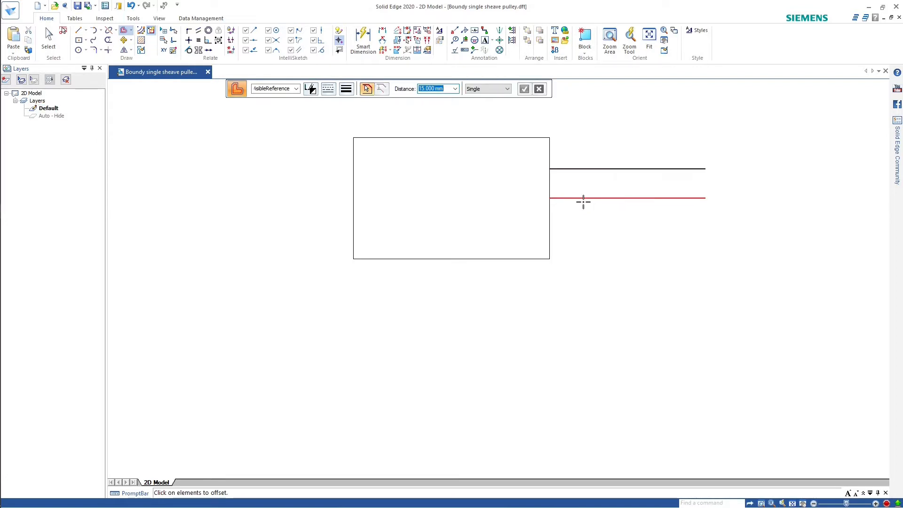
{"action": "left_click", "coordinate": [581, 200]}
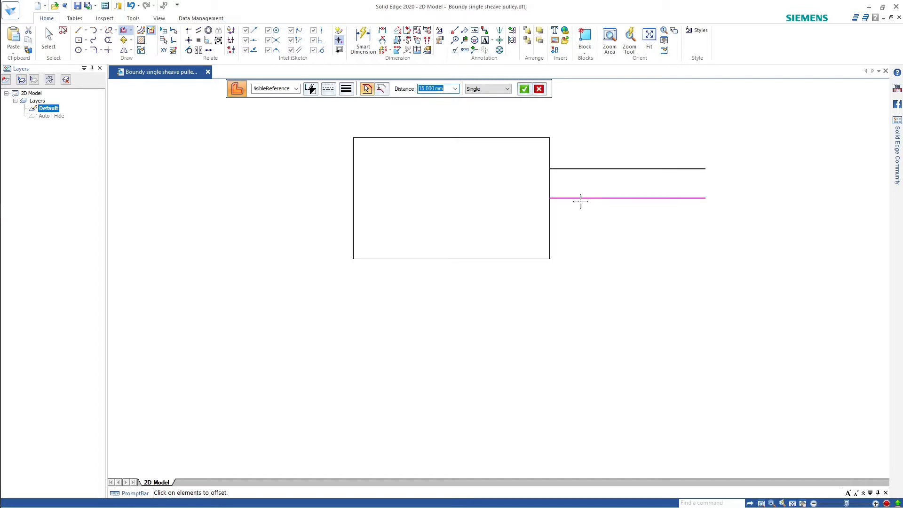
{"action": "key", "text": "Return"}
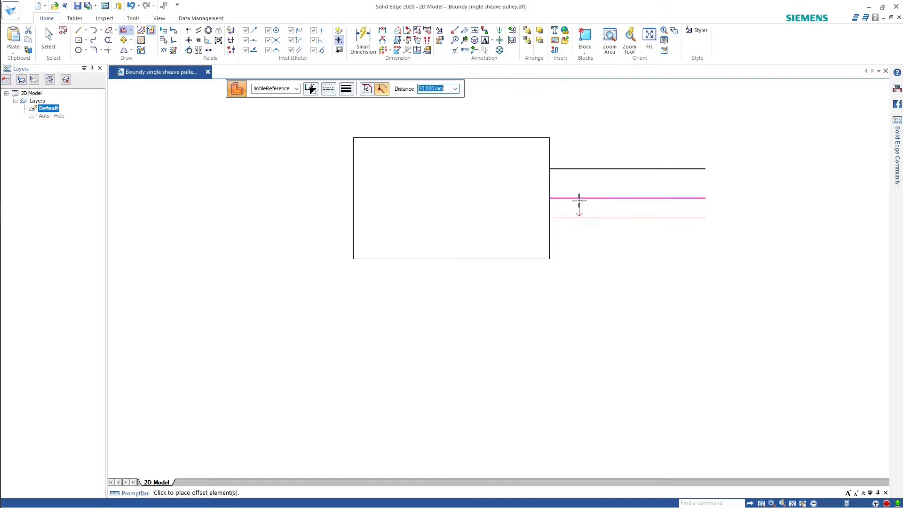
{"action": "left_click", "coordinate": [582, 185]}
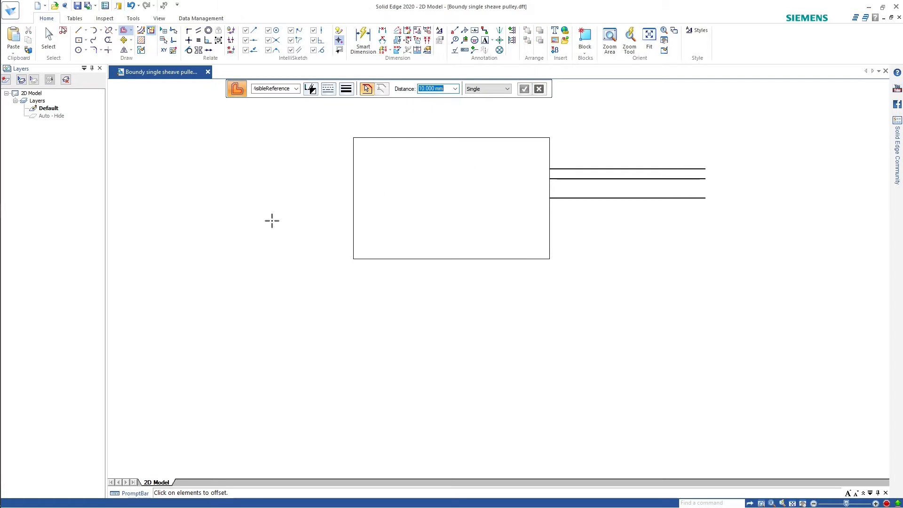
Step: Look up the thread pitch for the 20 mm nominal diameter in the IrfanView pitch table and return to Solid Edge
{"action": "key", "text": "alt+Tab"}
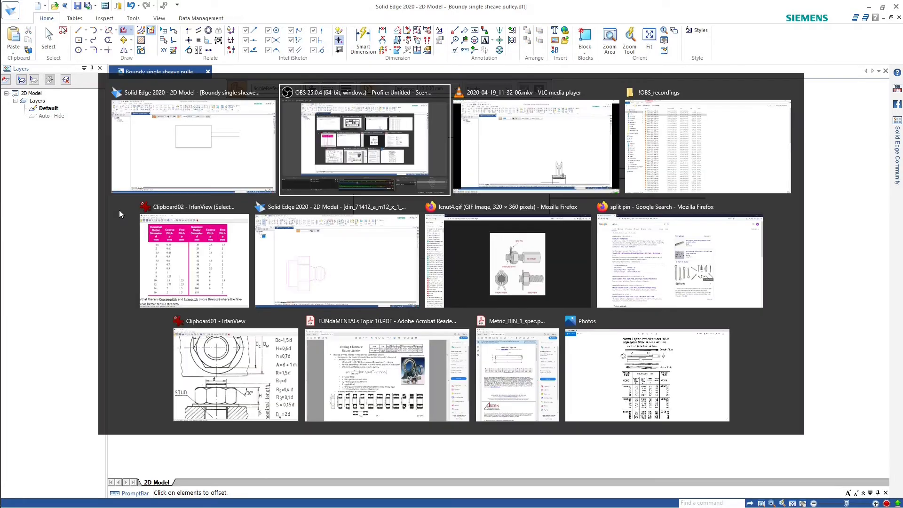
{"action": "key", "text": "Tab"}
{"action": "key", "text": "Tab"}
{"action": "key", "text": "Tab"}
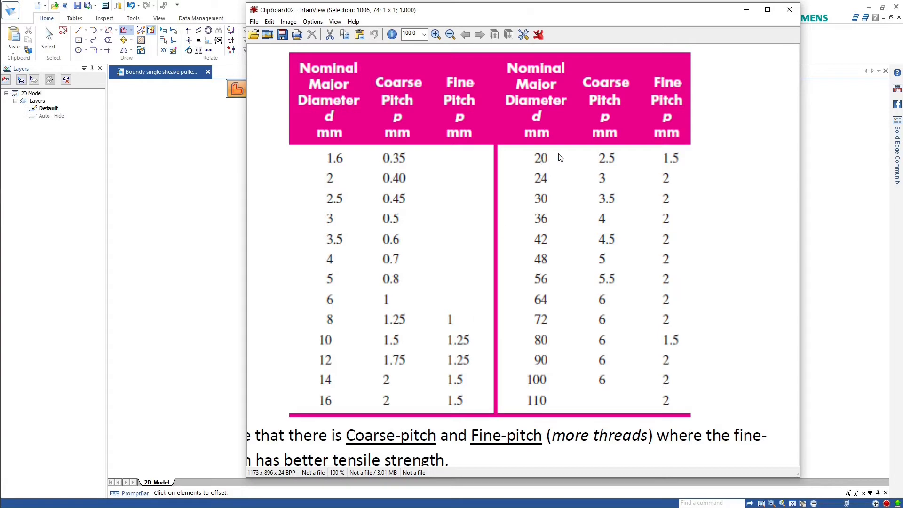
{"action": "key", "text": "alt+Tab"}
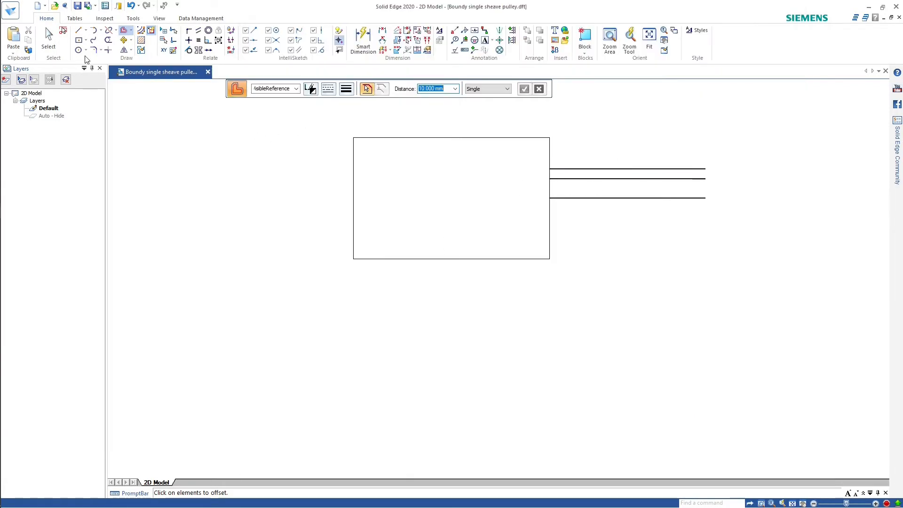
Step: Offset the line lying 10 mm above the middle line by 1.25 mm downward to mark the thread depth
{"action": "left_click", "coordinate": [79, 31]}
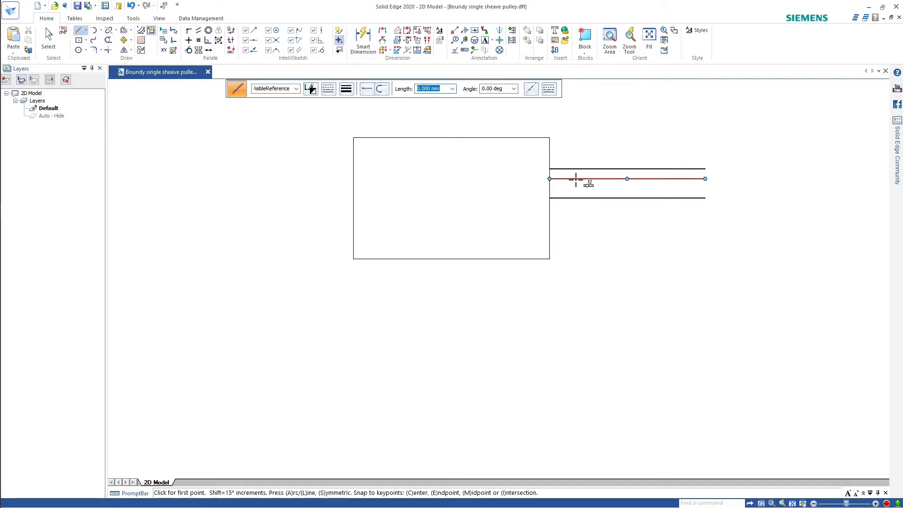
{"action": "left_click", "coordinate": [576, 179]}
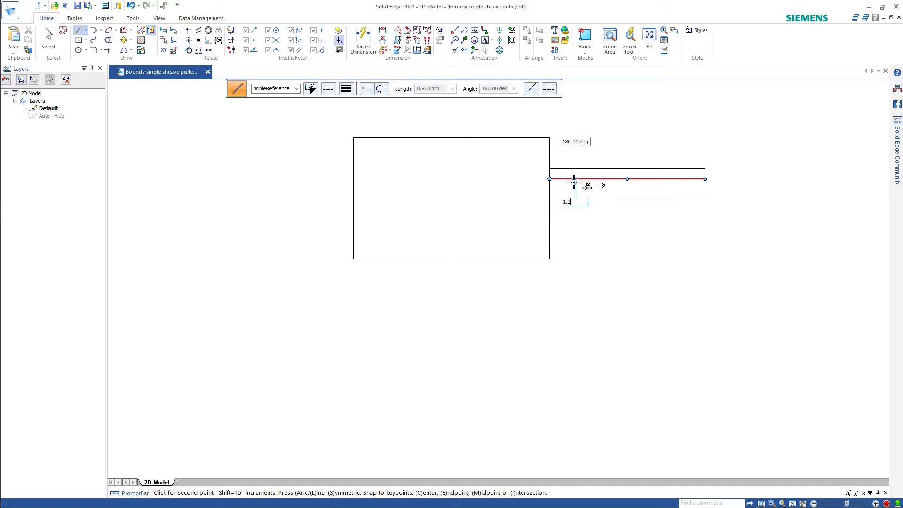
{"action": "right_click_drag", "start_coordinate": [574, 182], "coordinate": [628, 178]}
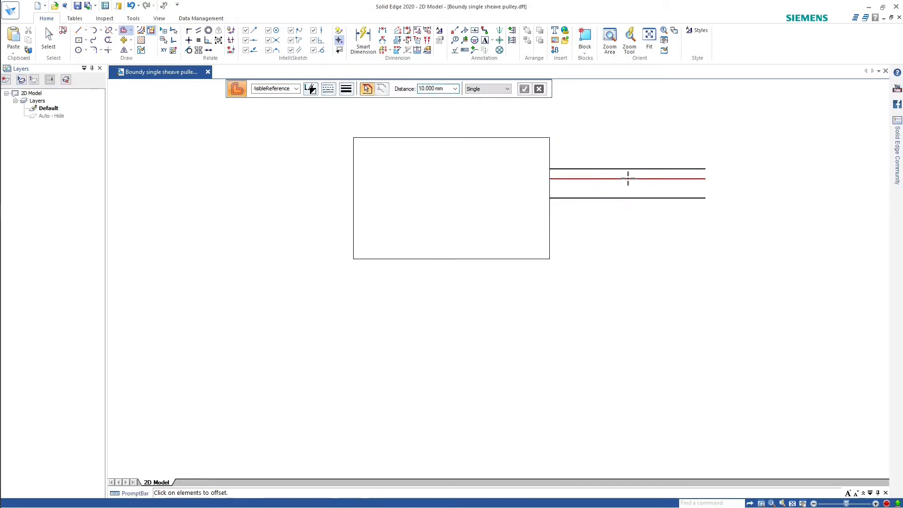
{"action": "left_click", "coordinate": [628, 178]}
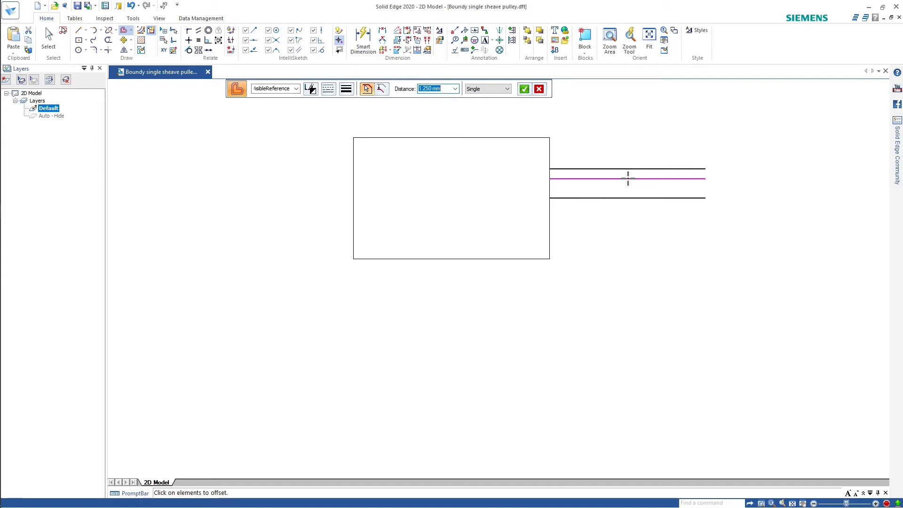
{"action": "left_click", "coordinate": [638, 187]}
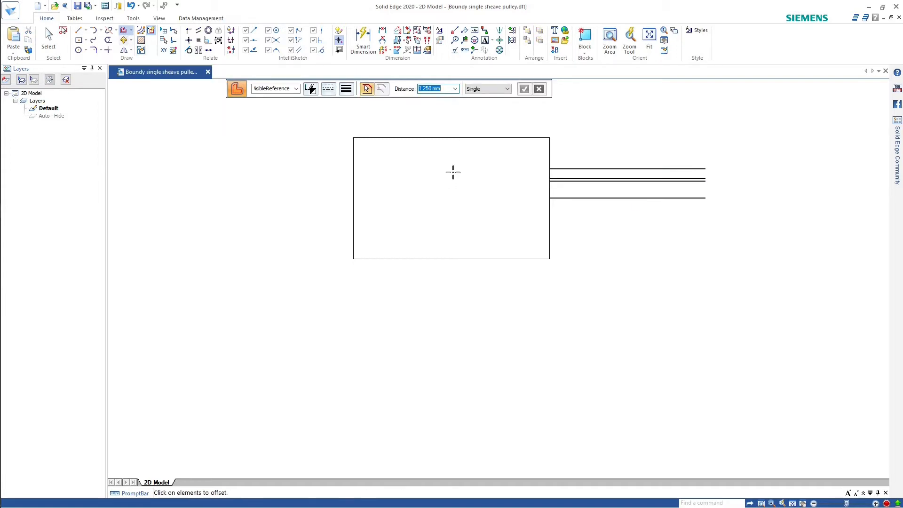
Step: Offset the rectangle's right edge 12 mm outward, and offset the resulting line a further 20 mm outward
{"action": "left_click", "coordinate": [552, 154]}
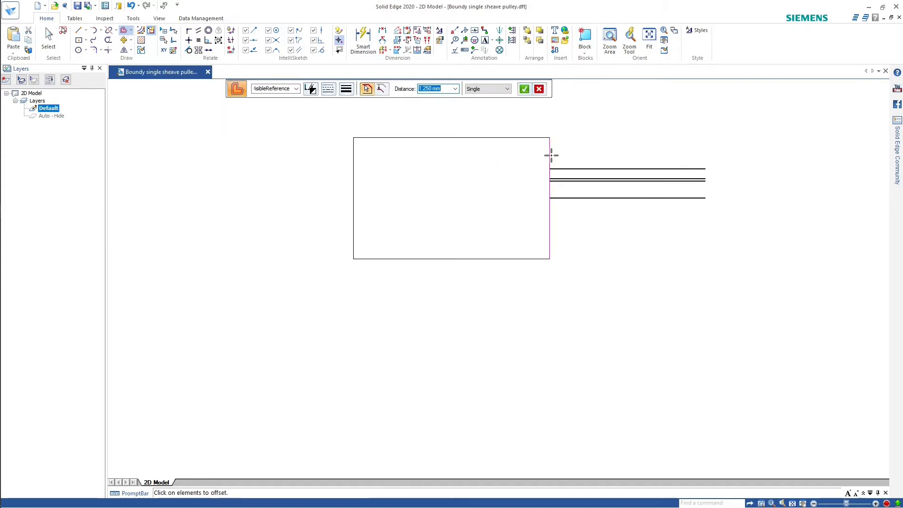
{"action": "right_click", "coordinate": [552, 155]}
{"action": "type", "text": "12"}
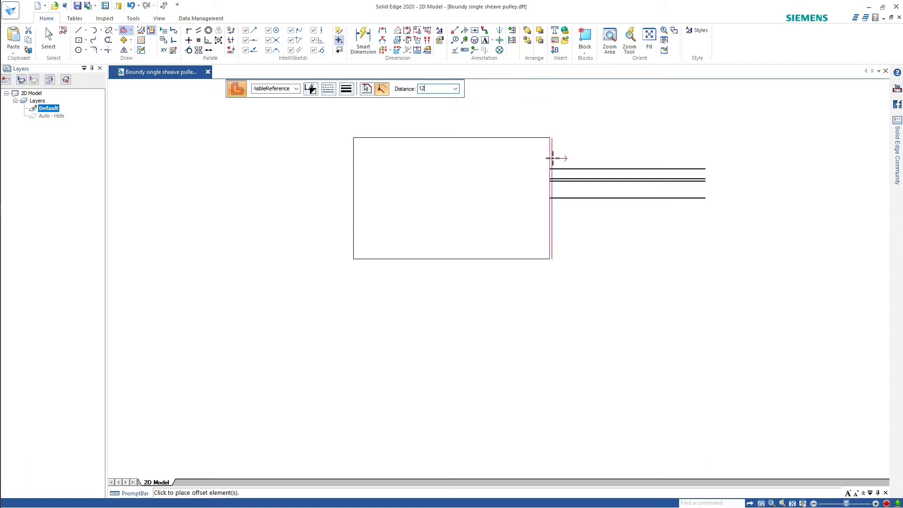
{"action": "key", "text": "Return"}
{"action": "left_click", "coordinate": [567, 153]}
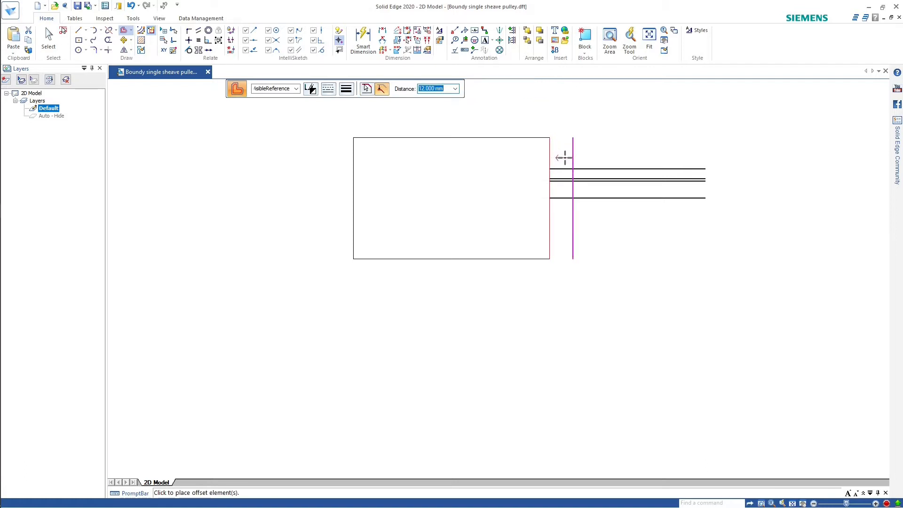
{"action": "type", "text": "20"}
{"action": "key", "text": "Return"}
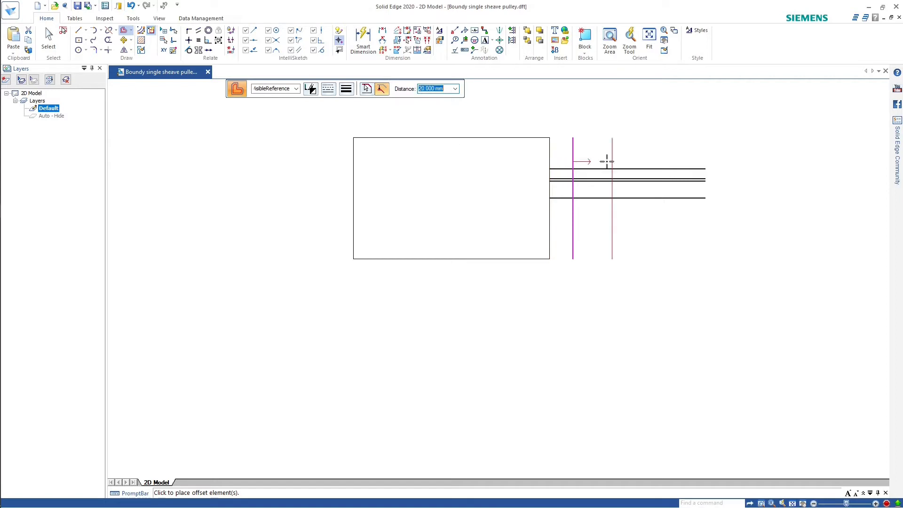
{"action": "left_click", "coordinate": [621, 160]}
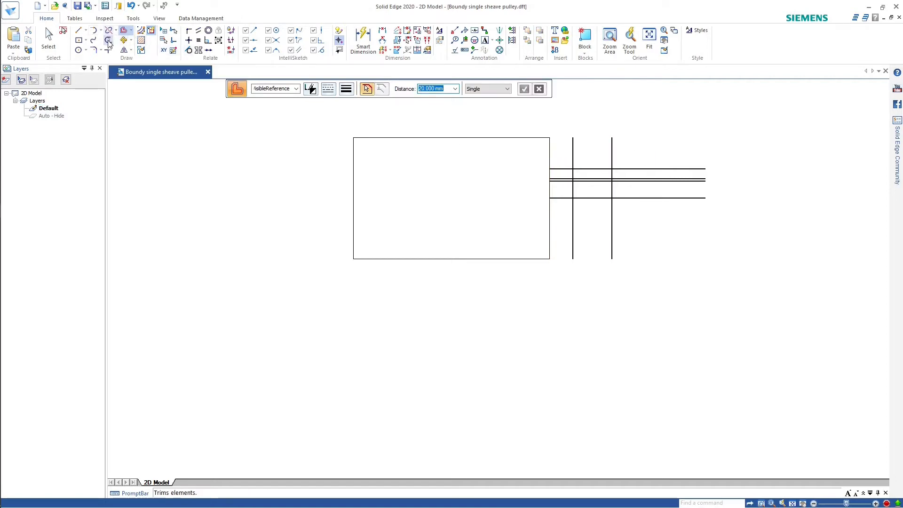
Step: Trim the excess parts of the offset lines to leave the upper half of a stepped shaft end beside the rectangle
{"action": "left_click", "coordinate": [108, 40]}
{"action": "left_click_drag", "start_coordinate": [565, 211], "coordinate": [610, 221]}
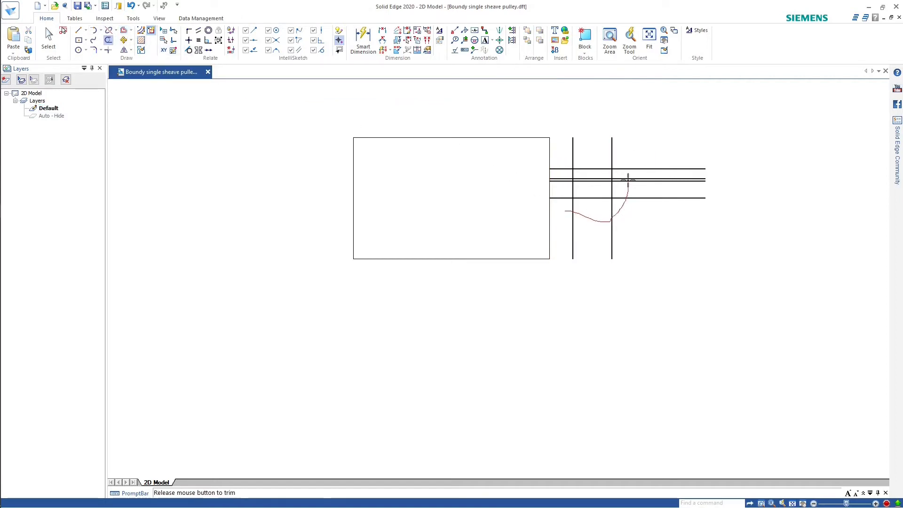
{"action": "scroll", "coordinate": [570, 183], "scroll_direction": "up", "scroll_amount": 9}
{"action": "mouse_move", "coordinate": [628, 181]}
{"action": "left_mouse_down"}
{"action": "mouse_move", "coordinate": [566, 158]}
{"action": "mouse_move", "coordinate": [581, 159]}
{"action": "left_mouse_up"}
{"action": "scroll", "coordinate": [635, 159], "scroll_direction": "down", "scroll_amount": 5}
{"action": "left_click_drag", "start_coordinate": [740, 152], "coordinate": [701, 119]}
Step: Offset the shaft's outer end line 1.25 mm inward for the chamfer
{"action": "left_click", "coordinate": [123, 30]}
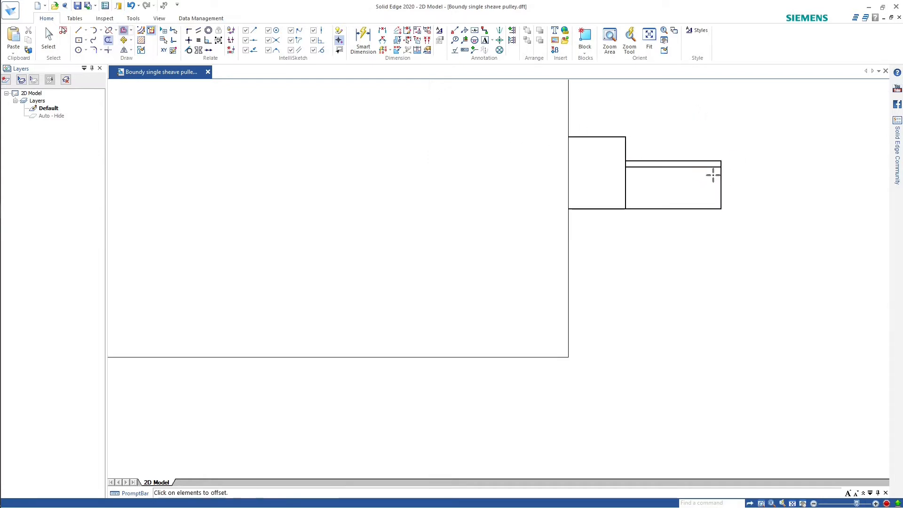
{"action": "type", "text": "1.250"}
{"action": "left_click", "coordinate": [711, 185]}
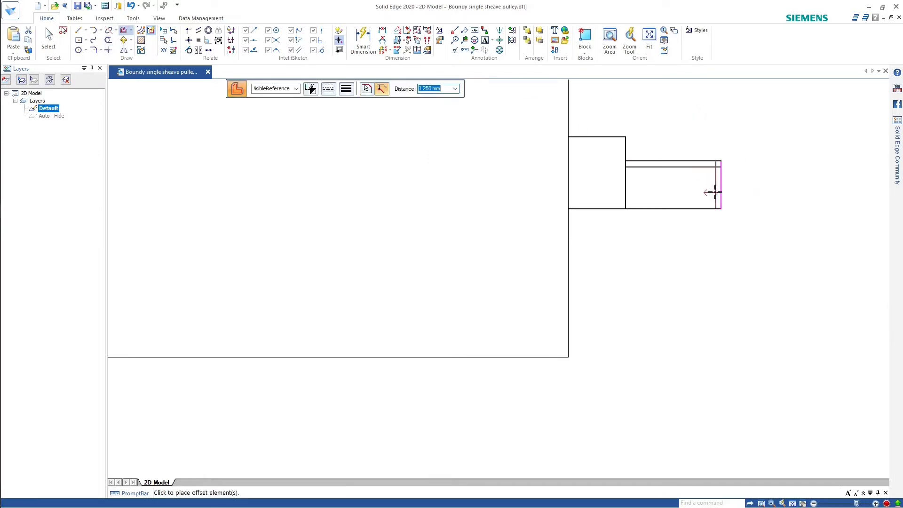
{"action": "left_click", "coordinate": [698, 187]}
{"action": "key", "text": "Escape"}
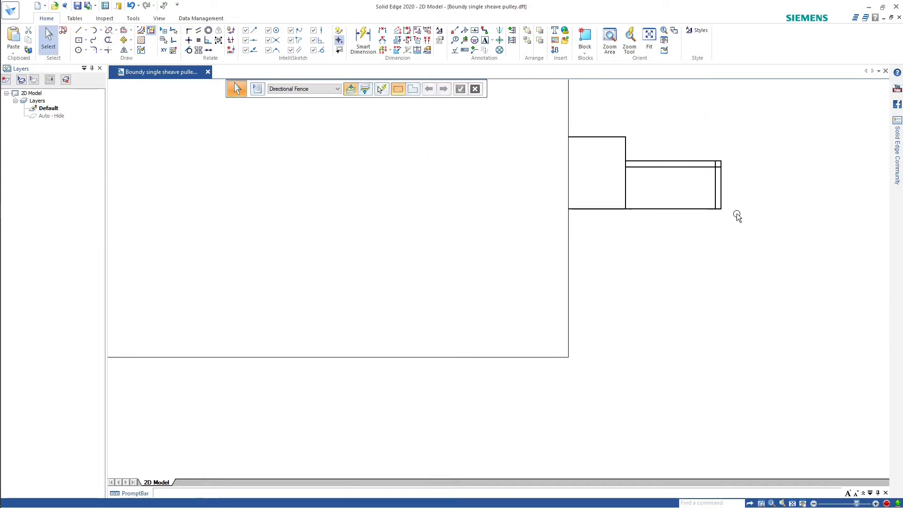
Step: Set the line width of the thread depth line and the chamfer line on the shaft end to 0.25 mm
{"action": "scroll", "coordinate": [713, 137], "scroll_direction": "up", "scroll_amount": 5}
{"action": "left_click_drag", "start_coordinate": [691, 133], "coordinate": [653, 97]}
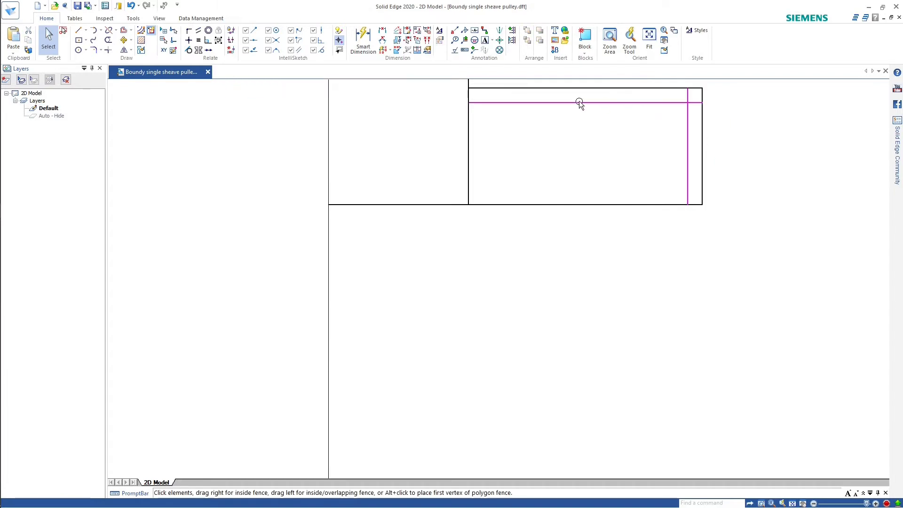
{"action": "left_click", "coordinate": [348, 80]}
{"action": "left_click", "coordinate": [347, 89]}
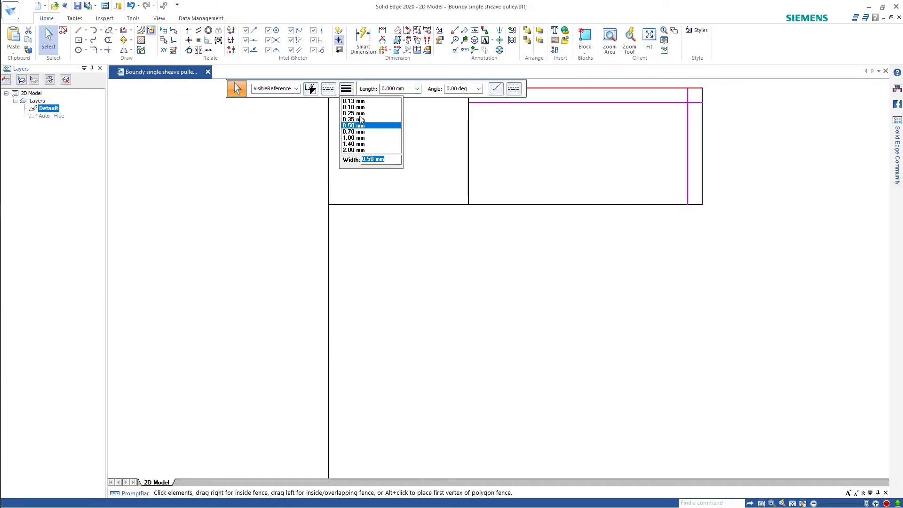
{"action": "left_click", "coordinate": [360, 113]}
{"action": "left_click", "coordinate": [532, 132]}
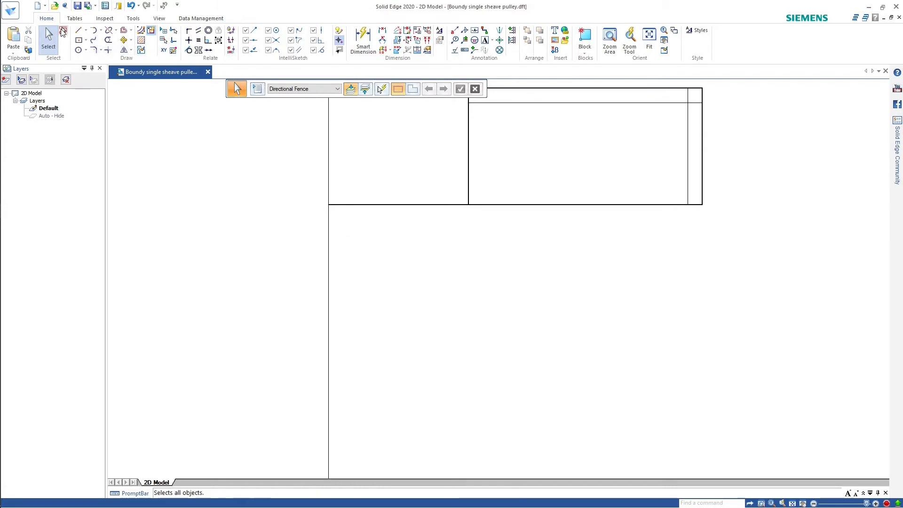
Step: Draw the diagonal chamfer line at the upper outer corner of the threaded end and trim off the corner beyond it
{"action": "left_click", "coordinate": [79, 30]}
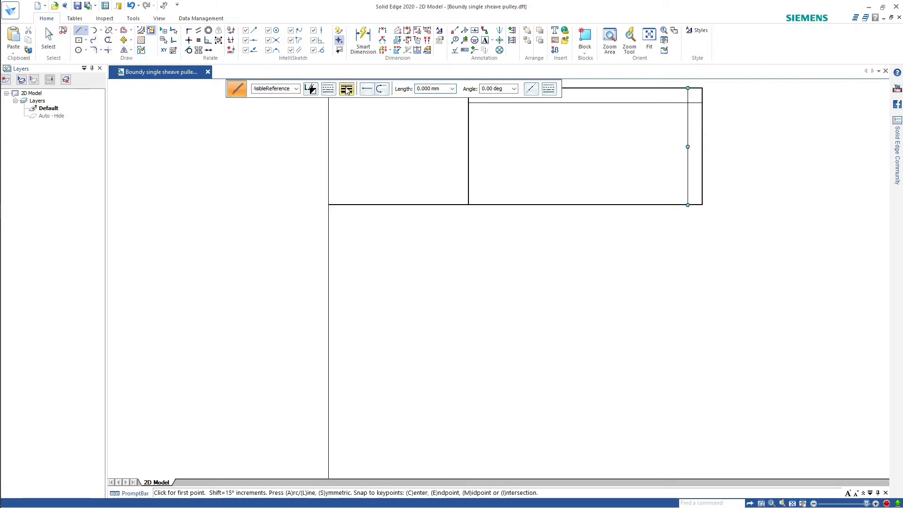
{"action": "left_click", "coordinate": [688, 88]}
{"action": "left_click", "coordinate": [703, 103]}
{"action": "right_click", "coordinate": [702, 102]}
{"action": "left_click", "coordinate": [109, 40]}
{"action": "left_click_drag", "start_coordinate": [695, 85], "coordinate": [705, 97]}
Step: Trim away the middle line segments along the bottom of the half shaft end, under both the threaded part and the shoulder
{"action": "scroll", "coordinate": [711, 116], "scroll_direction": "down", "scroll_amount": 9}
{"action": "scroll", "coordinate": [708, 123], "scroll_direction": "up", "scroll_amount": 4}
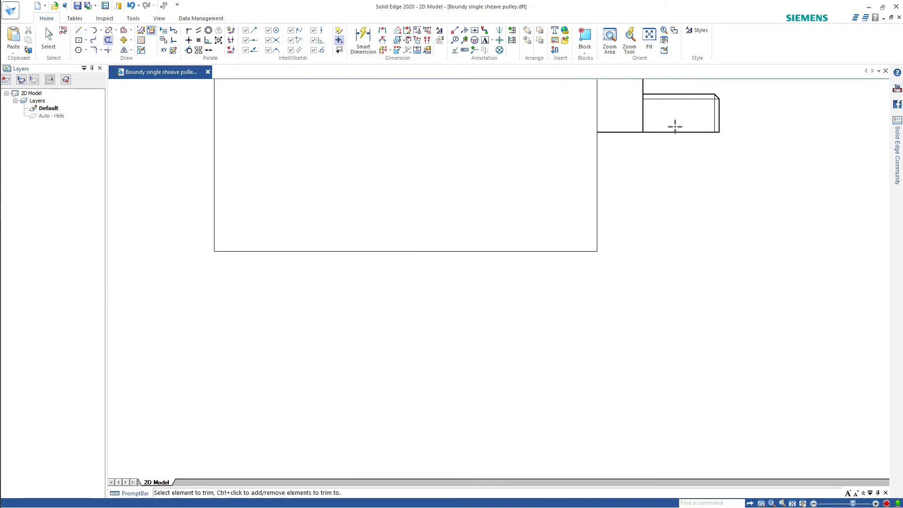
{"action": "left_click", "coordinate": [675, 129]}
{"action": "left_click", "coordinate": [620, 127]}
{"action": "scroll", "coordinate": [619, 121], "scroll_direction": "down", "scroll_amount": 4}
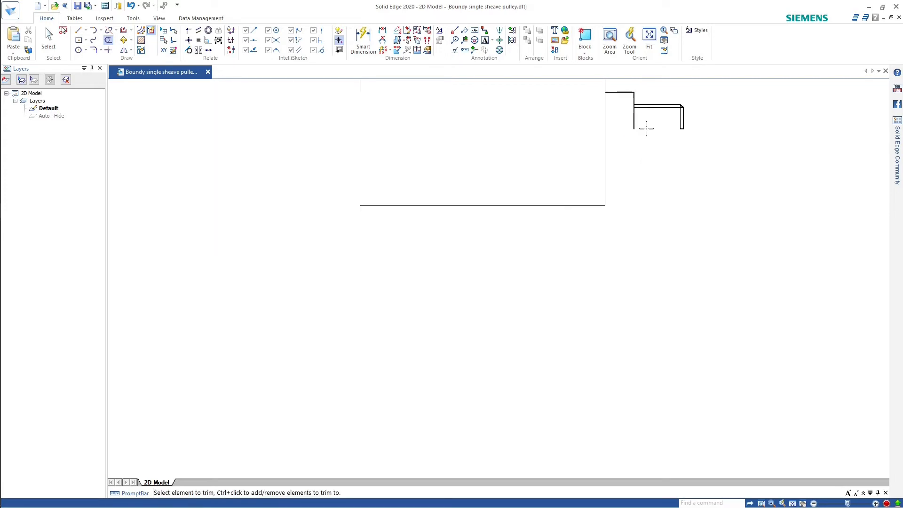
{"action": "scroll", "coordinate": [700, 117], "scroll_direction": "up", "scroll_amount": 10}
{"action": "scroll", "coordinate": [724, 179], "scroll_direction": "down", "scroll_amount": 14}
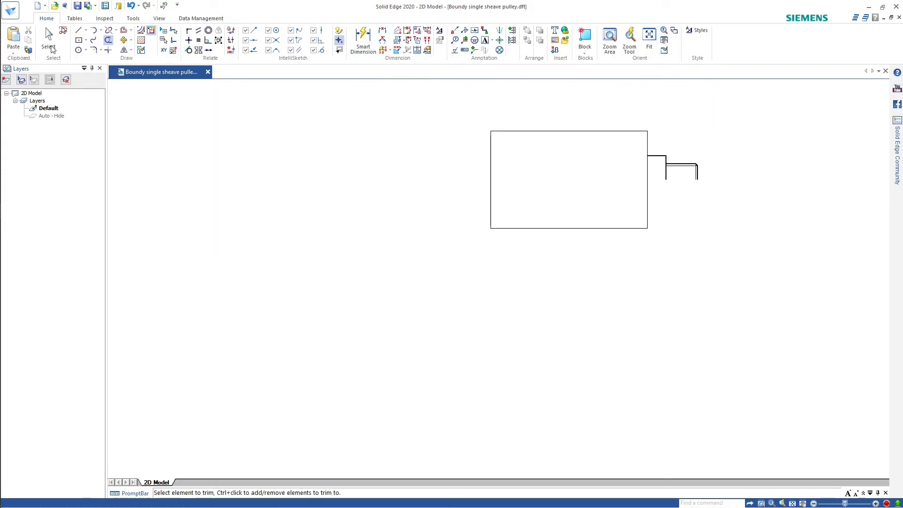
Step: Set the line width of the large rectangle to 0.50 mm
{"action": "left_click", "coordinate": [49, 40]}
{"action": "left_click", "coordinate": [346, 88]}
{"action": "left_click", "coordinate": [356, 126]}
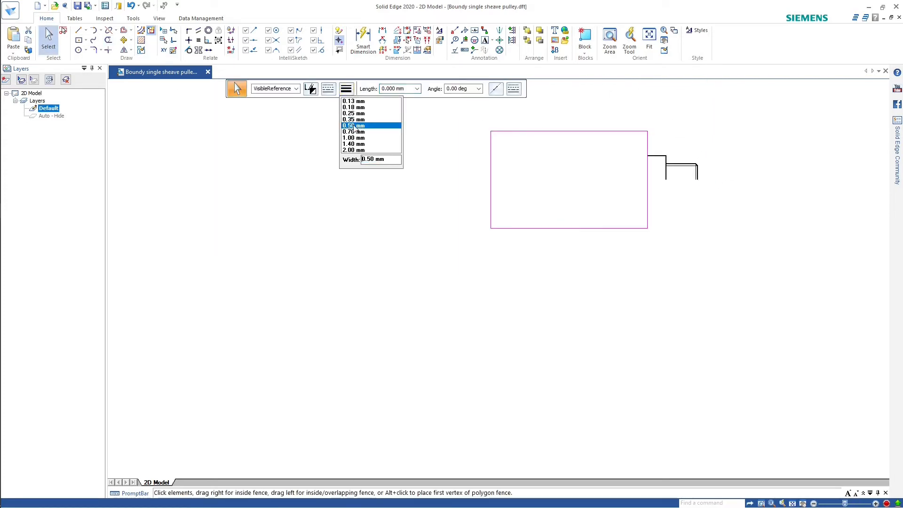
{"action": "left_click", "coordinate": [660, 137]}
Step: Mirror a copy of the half shaft end about its horizontal axis to complete the full stepped end
{"action": "left_click_drag", "start_coordinate": [621, 152], "coordinate": [714, 196]}
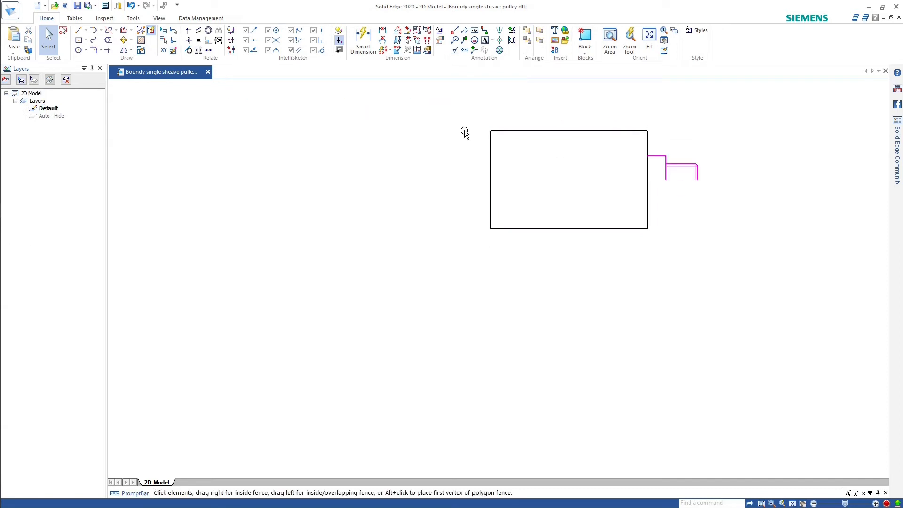
{"action": "left_click", "coordinate": [121, 50]}
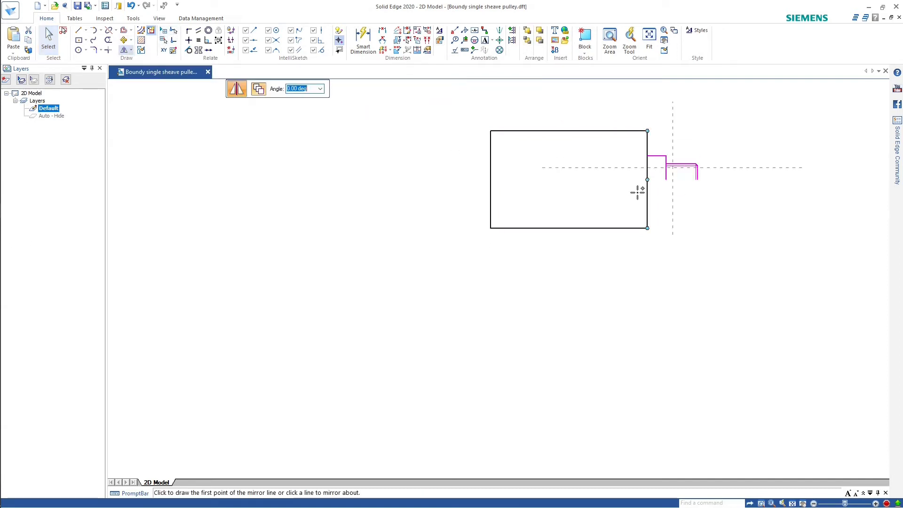
{"action": "left_click", "coordinate": [667, 180]}
{"action": "left_click", "coordinate": [769, 179]}
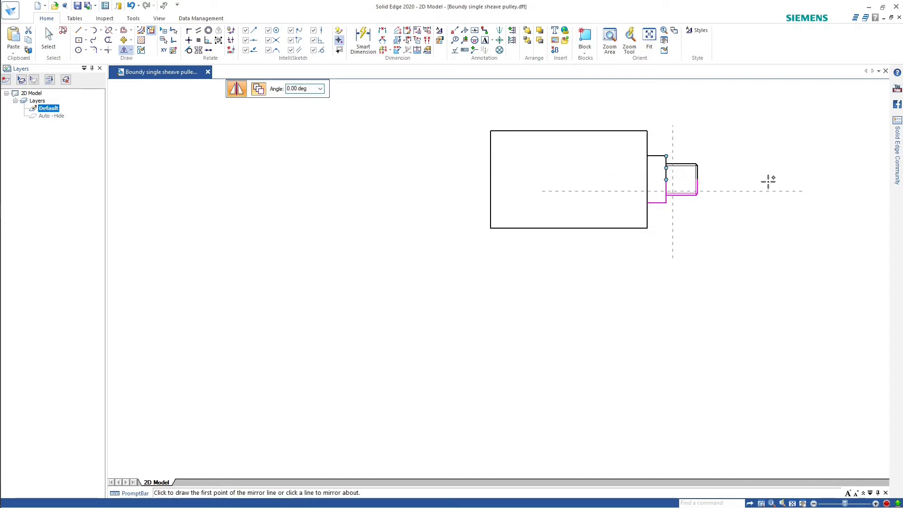
{"action": "key", "text": "Escape"}
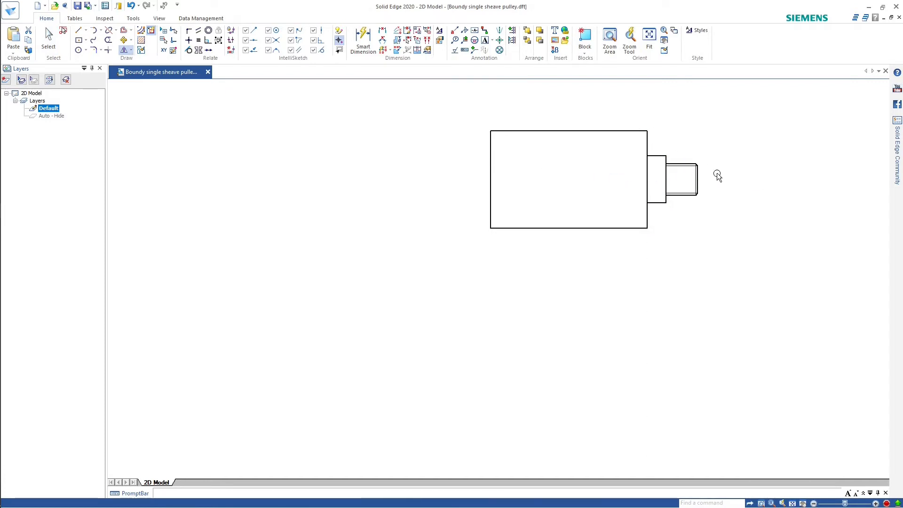
{"action": "key", "text": "Escape"}
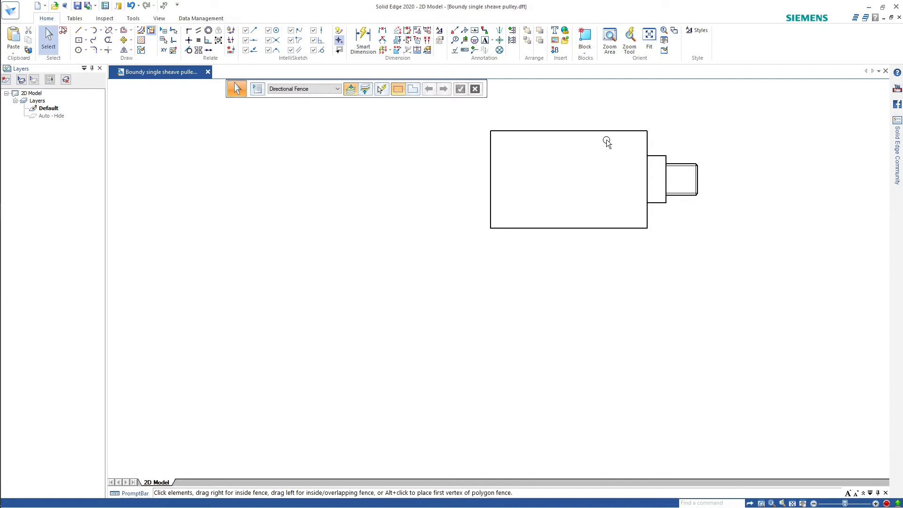
Step: Mirror a copy of the complete shaft end to the block's opposite side about the block's vertical middle line
{"action": "left_click_drag", "start_coordinate": [614, 142], "coordinate": [727, 218]}
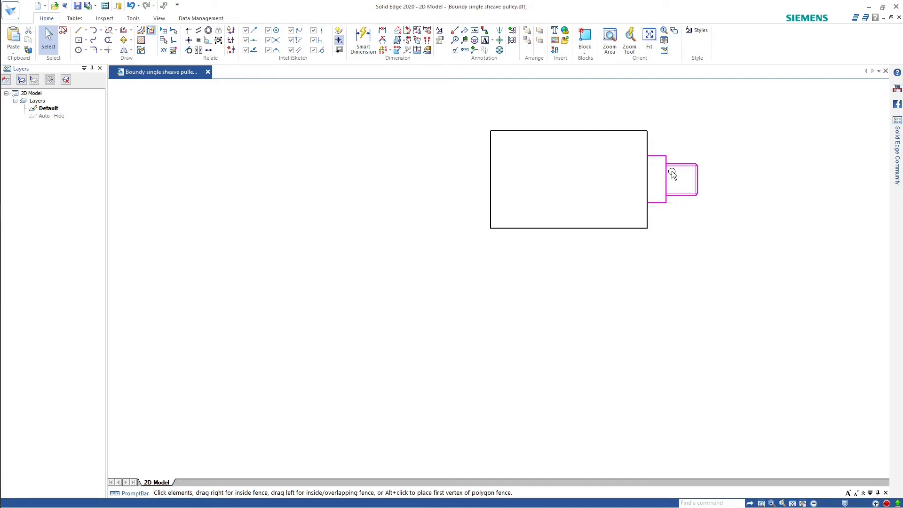
{"action": "left_click", "coordinate": [126, 53]}
{"action": "left_click", "coordinate": [569, 131]}
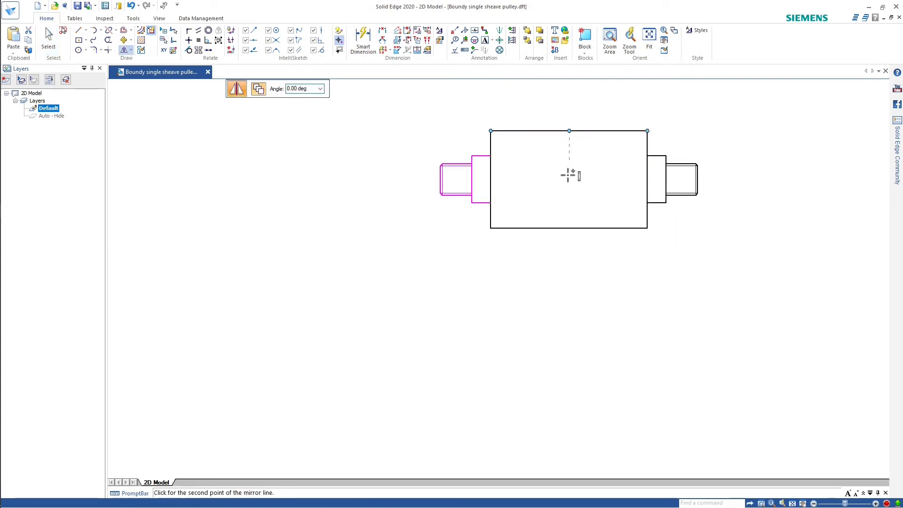
{"action": "left_click", "coordinate": [570, 229]}
{"action": "key", "text": "Escape"}
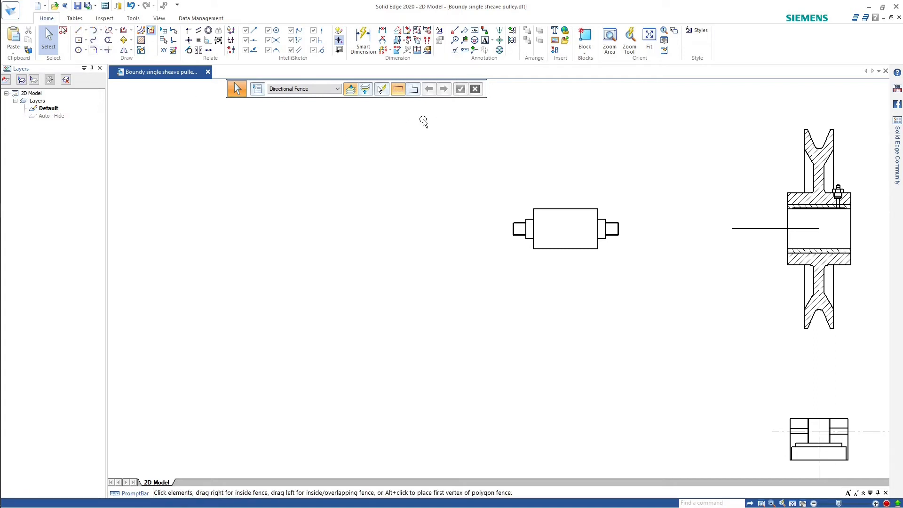
Step: Draw a horizontal centre line about 223 mm long through the middle of the shaft, extending beyond both threaded ends
{"action": "left_click", "coordinate": [79, 31]}
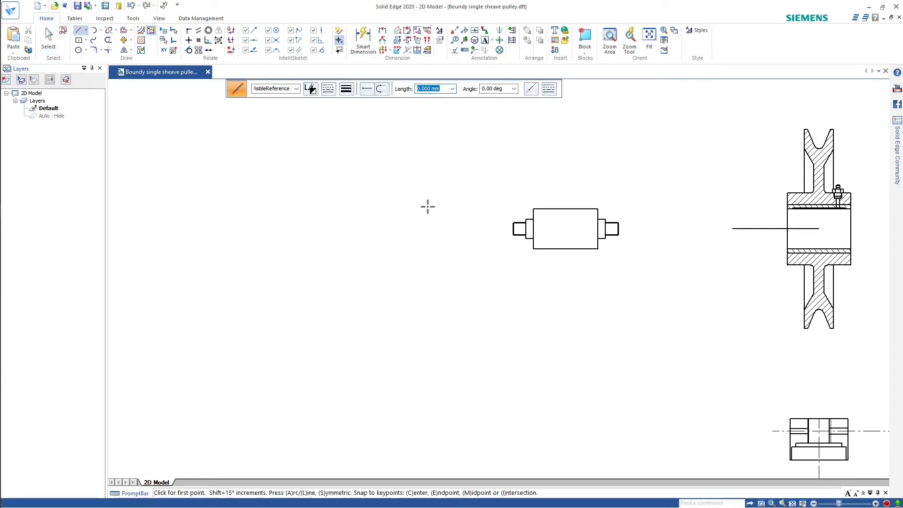
{"action": "scroll", "coordinate": [513, 227], "scroll_direction": "up", "scroll_amount": 3}
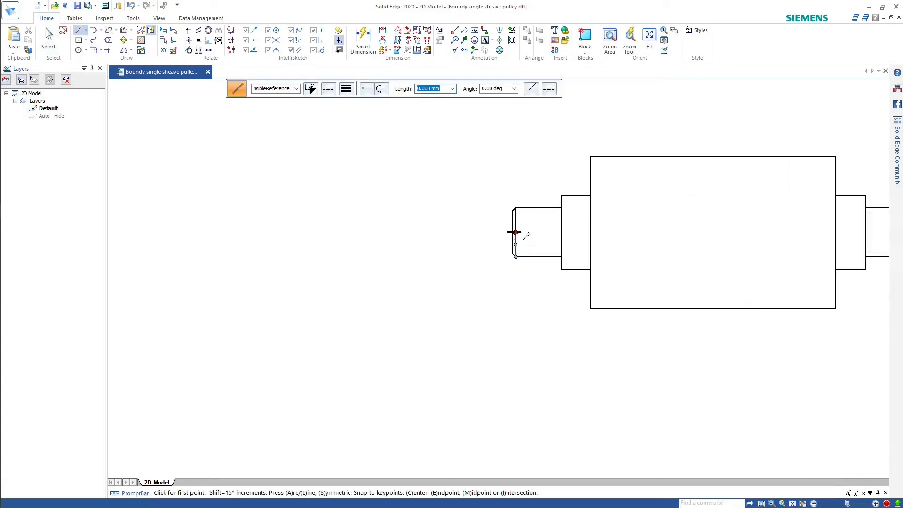
{"action": "left_click", "coordinate": [430, 232]}
{"action": "scroll", "coordinate": [429, 232], "scroll_direction": "down", "scroll_amount": 4}
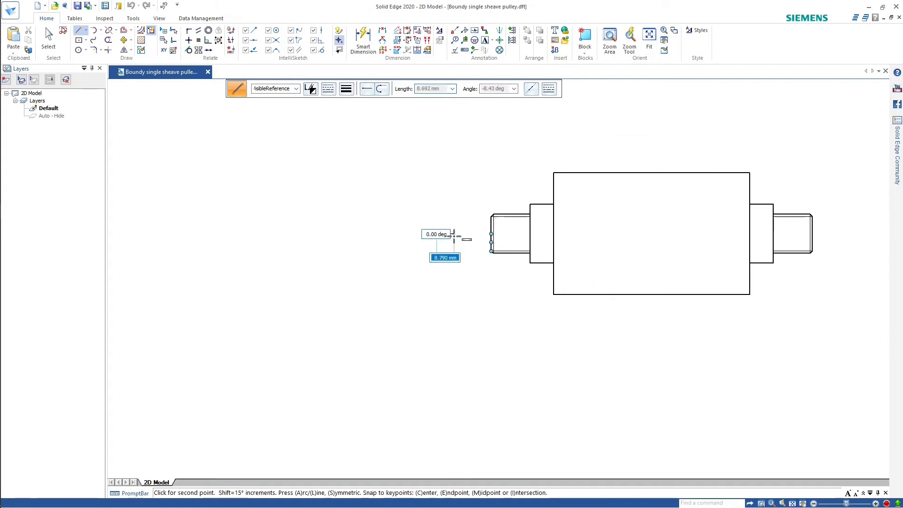
{"action": "left_click", "coordinate": [726, 231]}
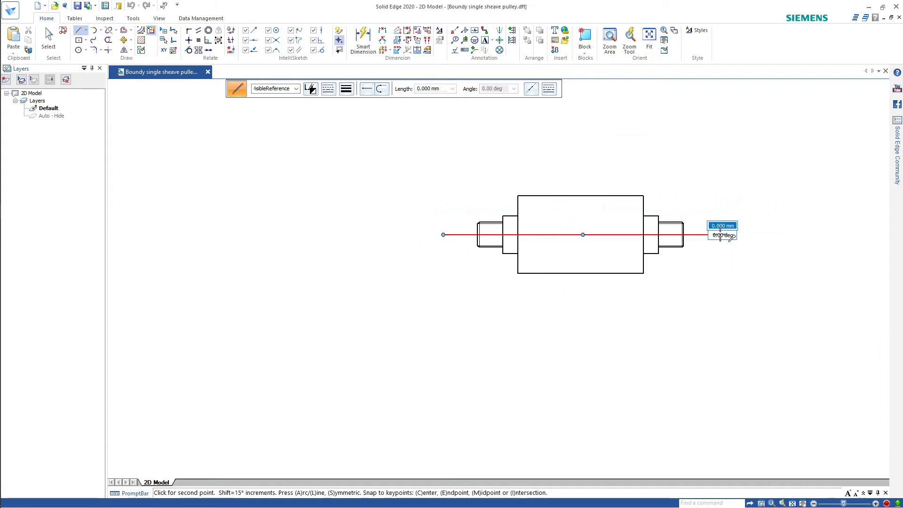
{"action": "scroll", "coordinate": [565, 235], "scroll_direction": "down", "scroll_amount": 2}
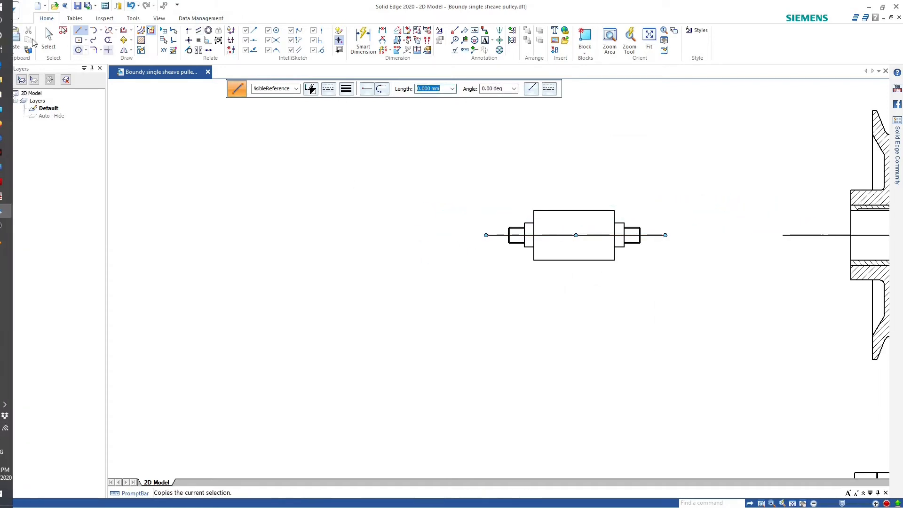
Step: Change the line type of the shaft's centre line to the short-dashed pattern
{"action": "left_click", "coordinate": [48, 39]}
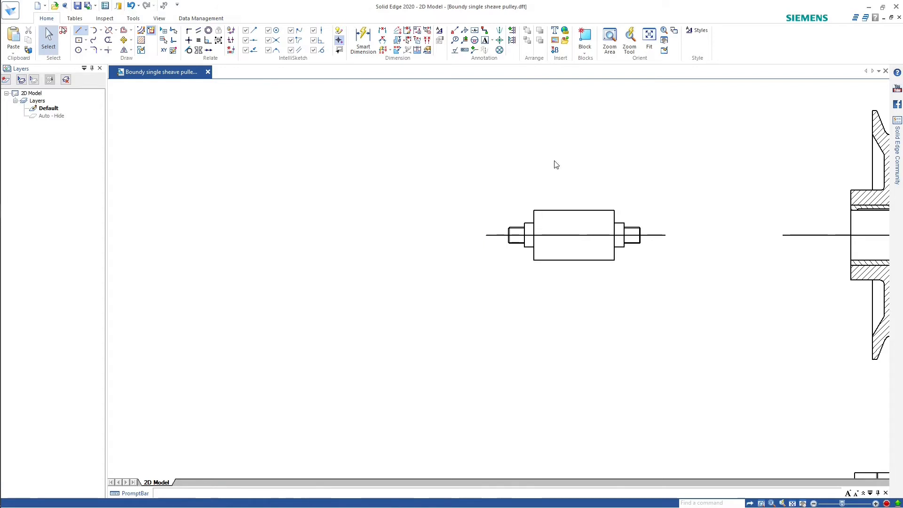
{"action": "left_click", "coordinate": [563, 235]}
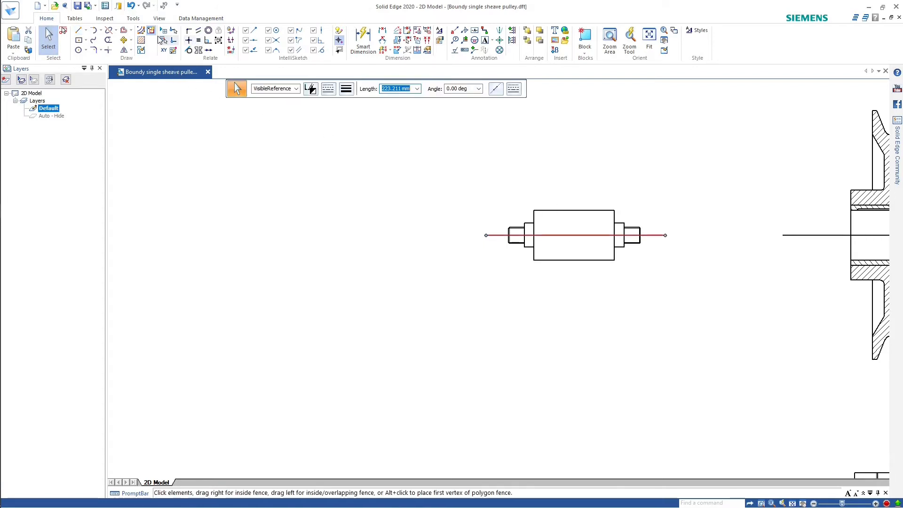
{"action": "left_click", "coordinate": [329, 89]}
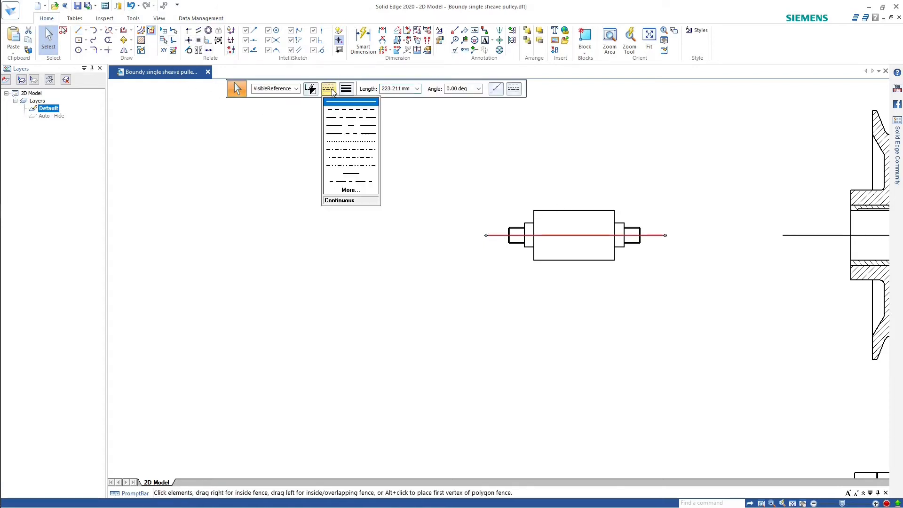
{"action": "left_click", "coordinate": [358, 110]}
{"action": "left_click", "coordinate": [489, 227]}
Step: Draw a 16 mm horizontal line at 180° for the nut thickness, beside the shaft and level with the thread's upper edge
{"action": "scroll", "coordinate": [492, 234], "scroll_direction": "down", "scroll_amount": 5}
{"action": "scroll", "coordinate": [498, 249], "scroll_direction": "up", "scroll_amount": 6}
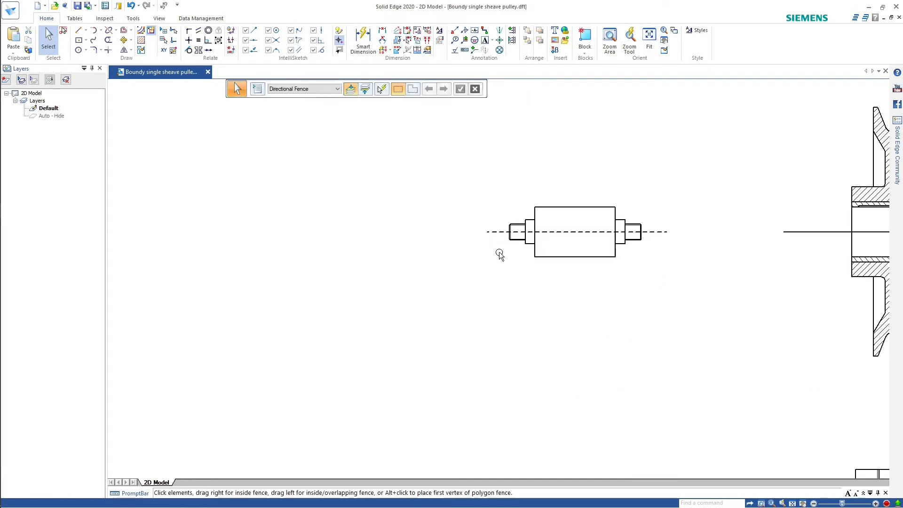
{"action": "scroll", "coordinate": [387, 225], "scroll_direction": "down", "scroll_amount": 1}
{"action": "scroll", "coordinate": [387, 226], "scroll_direction": "up", "scroll_amount": 2}
{"action": "key", "text": "l"}
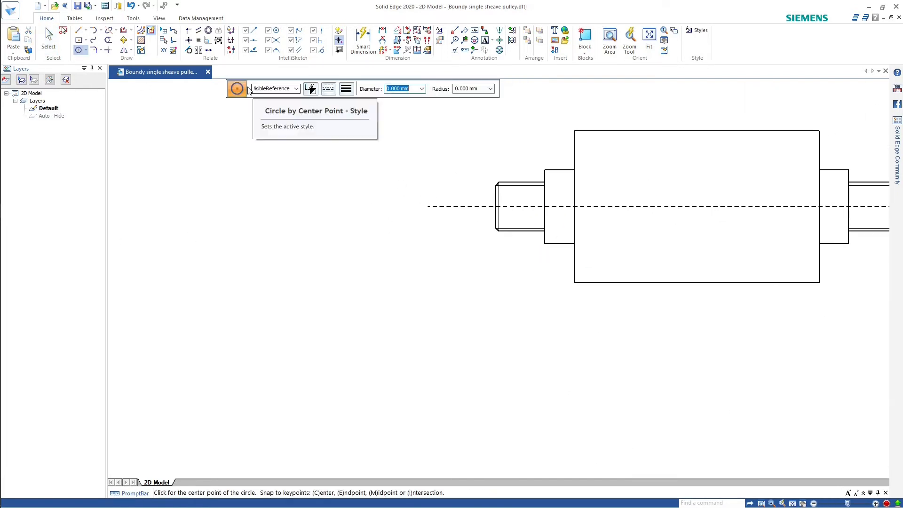
{"action": "left_click", "coordinate": [395, 194]}
{"action": "scroll", "coordinate": [351, 195], "scroll_direction": "up", "scroll_amount": 2}
{"action": "scroll", "coordinate": [372, 178], "scroll_direction": "down", "scroll_amount": 2}
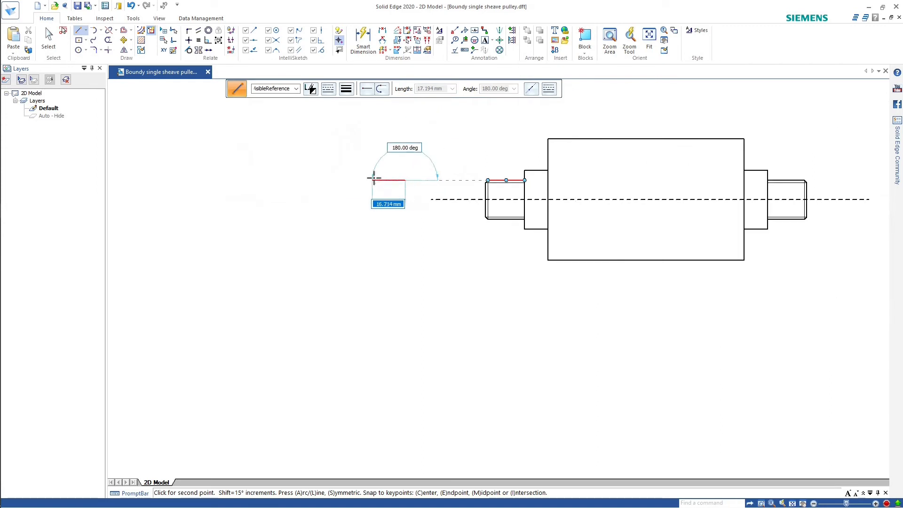
{"action": "scroll", "coordinate": [388, 178], "scroll_direction": "up", "scroll_amount": 2}
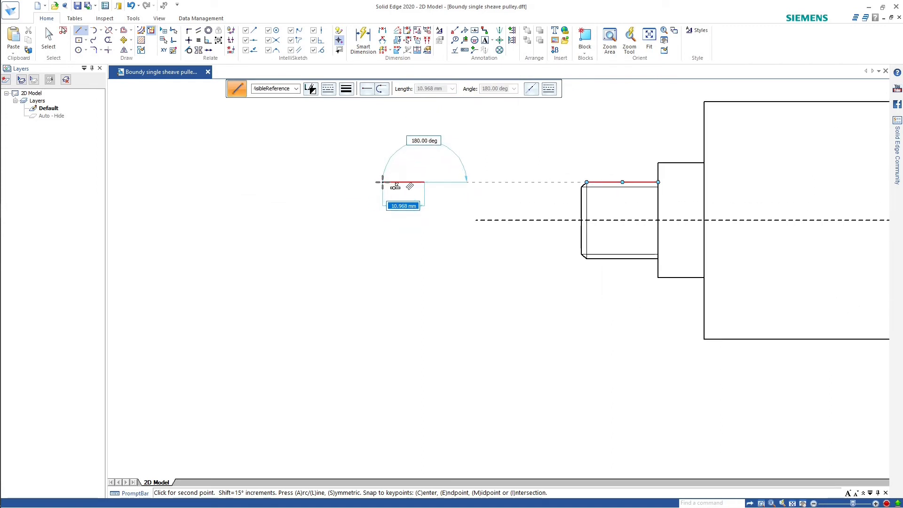
{"action": "type", "text": "16"}
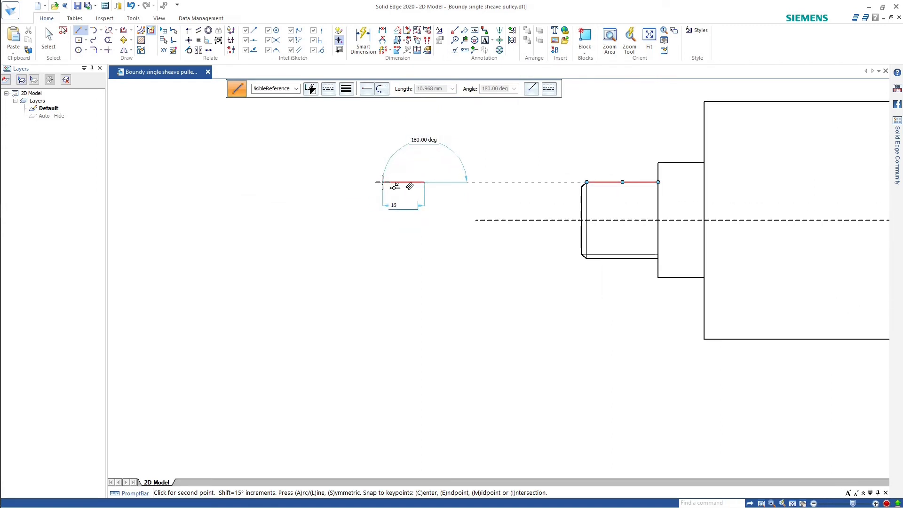
{"action": "key", "text": "Tab"}
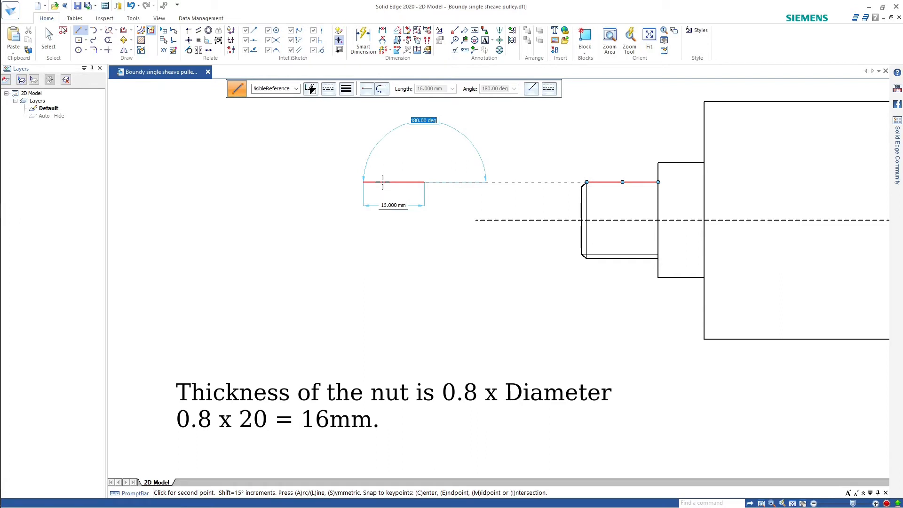
{"action": "left_click", "coordinate": [383, 182]}
{"action": "right_click", "coordinate": [322, 174]}
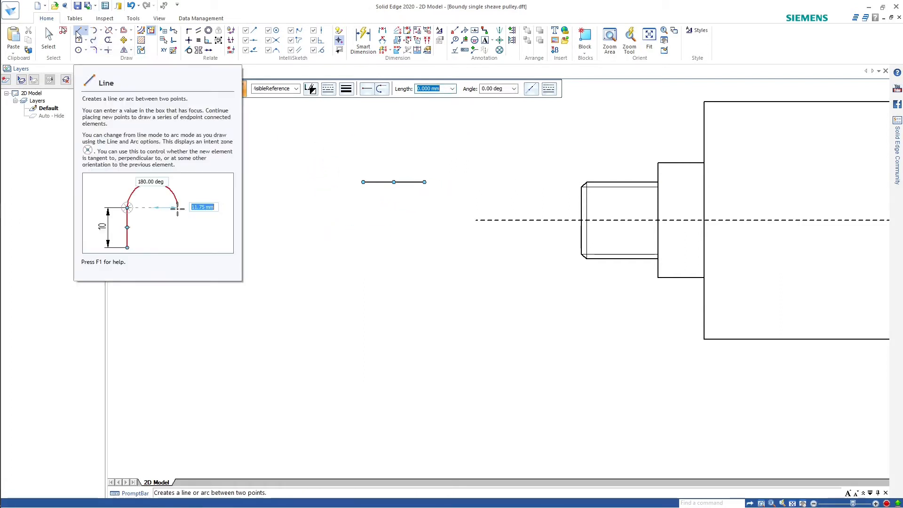
Step: Move the 16 mm nut line down so that it lies level with the shaft's centre line
{"action": "left_click", "coordinate": [78, 31]}
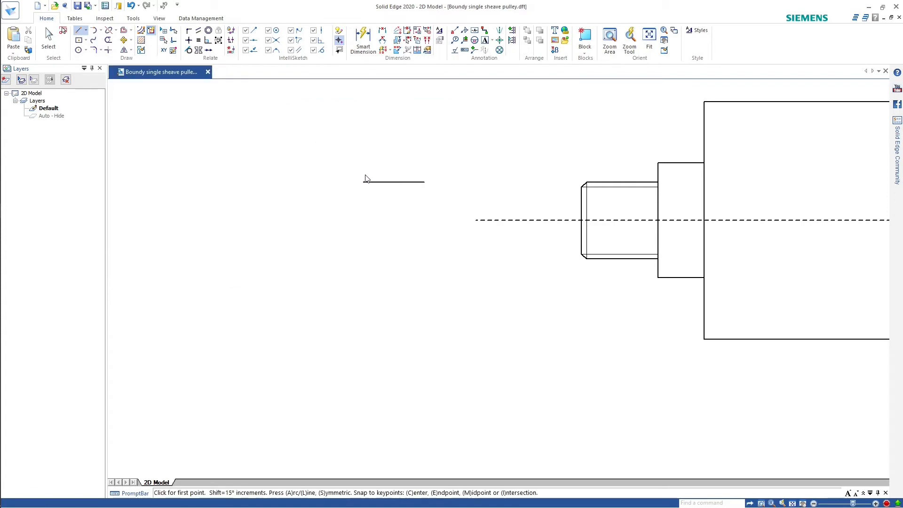
{"action": "key", "text": "Escape"}
{"action": "left_click_drag", "start_coordinate": [398, 183], "coordinate": [398, 219]}
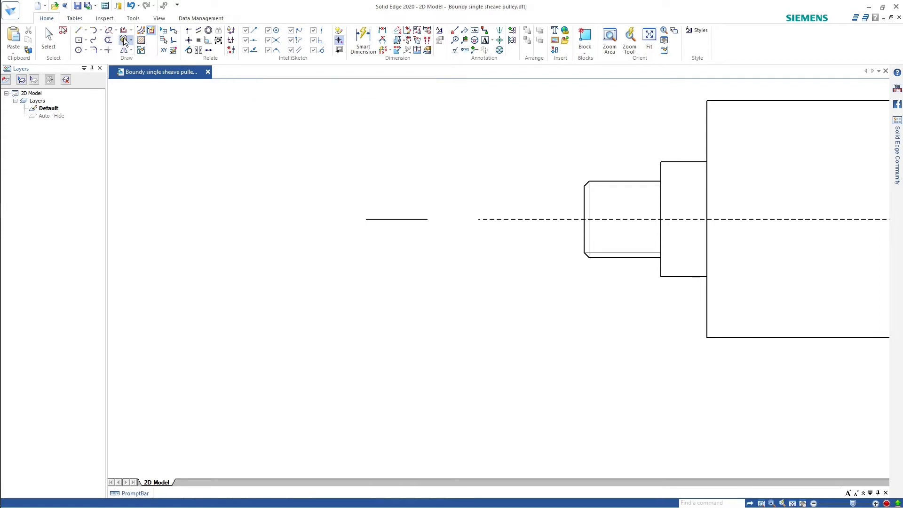
Step: Offset the 16 mm nut line upward twice, with a 9 mm distance each time
{"action": "left_click", "coordinate": [390, 218]}
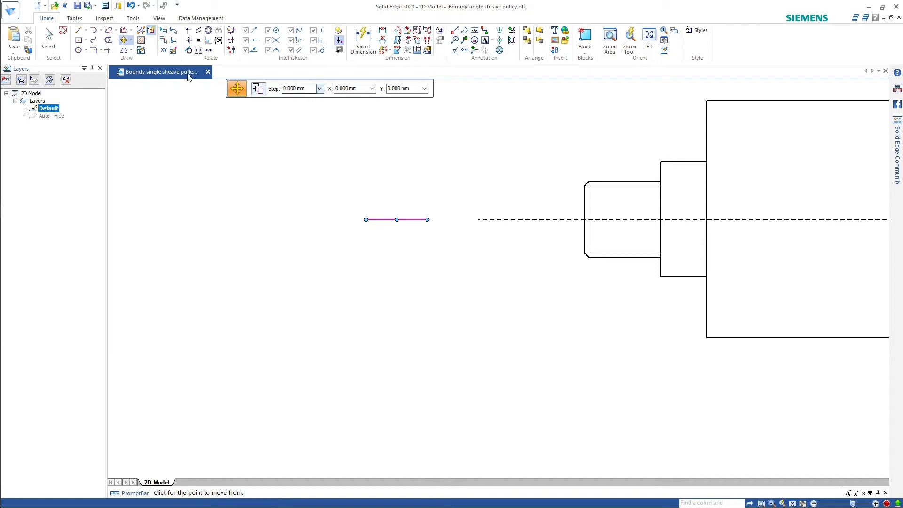
{"action": "left_click", "coordinate": [123, 30]}
{"action": "left_click", "coordinate": [397, 219]}
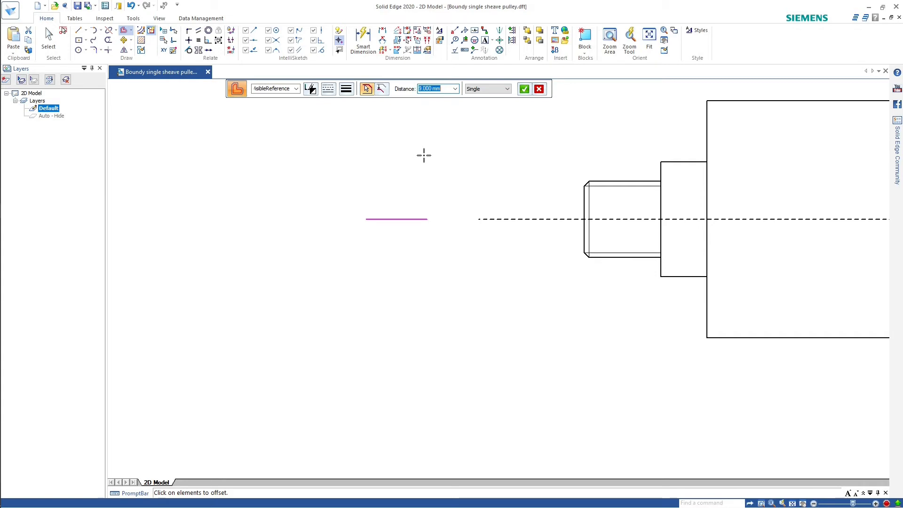
{"action": "key", "text": "Return"}
{"action": "left_click", "coordinate": [404, 155]}
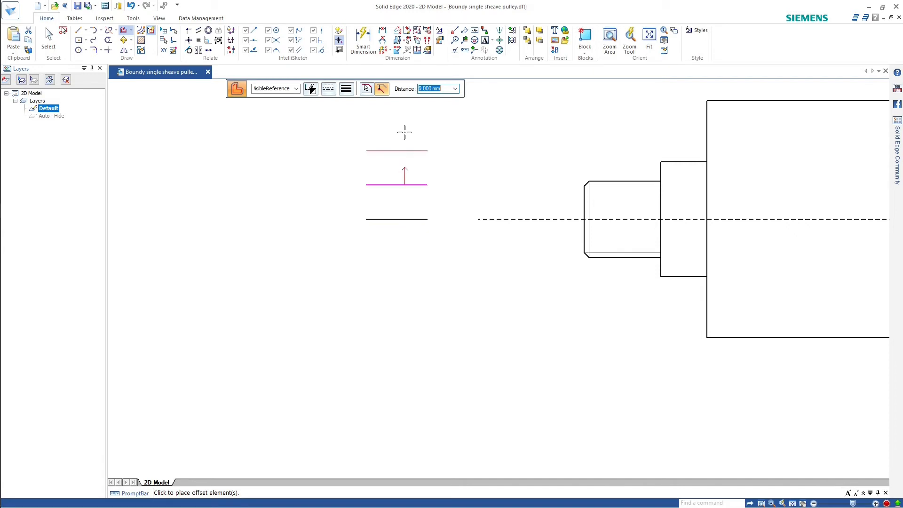
{"action": "left_click", "coordinate": [405, 131]}
{"action": "right_click", "coordinate": [392, 168]}
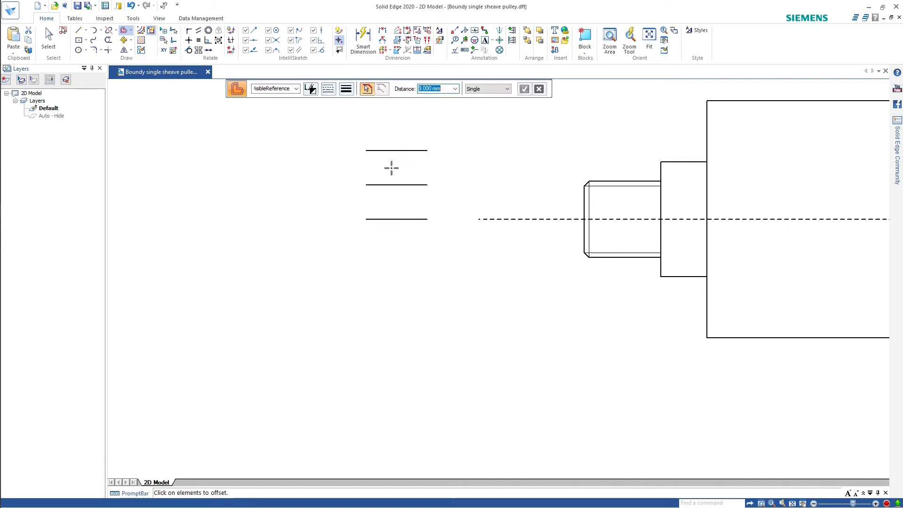
Step: Offset the middle nut line downward twice at 9 mm to form the lower half of the nut
{"action": "left_click", "coordinate": [412, 218]}
{"action": "key", "text": "Return"}
{"action": "left_click", "coordinate": [400, 305]}
{"action": "left_click", "coordinate": [406, 333]}
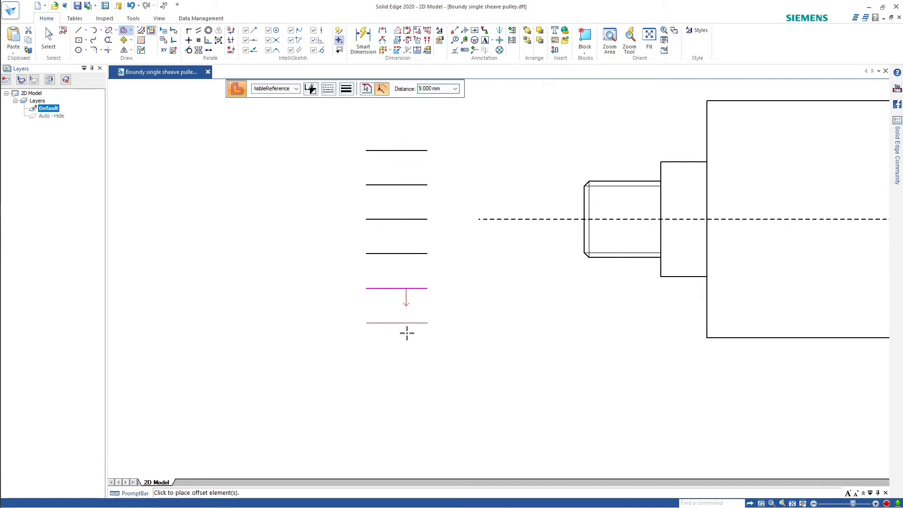
{"action": "right_click", "coordinate": [407, 333]}
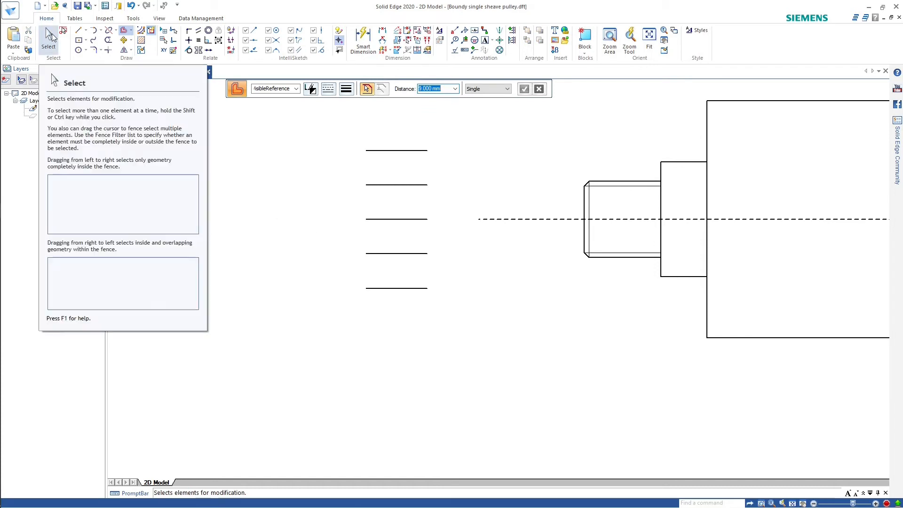
Step: Close both ends of the nut outline with vertical lines about 36 mm long, joining its uppermost and lowermost lines
{"action": "left_click", "coordinate": [78, 30]}
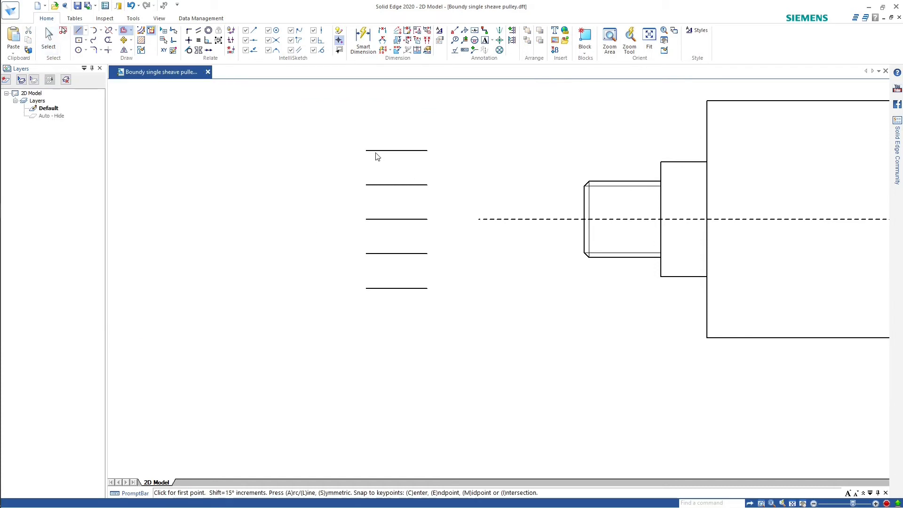
{"action": "left_click", "coordinate": [366, 151]}
{"action": "left_click", "coordinate": [366, 293]}
{"action": "left_click", "coordinate": [428, 151]}
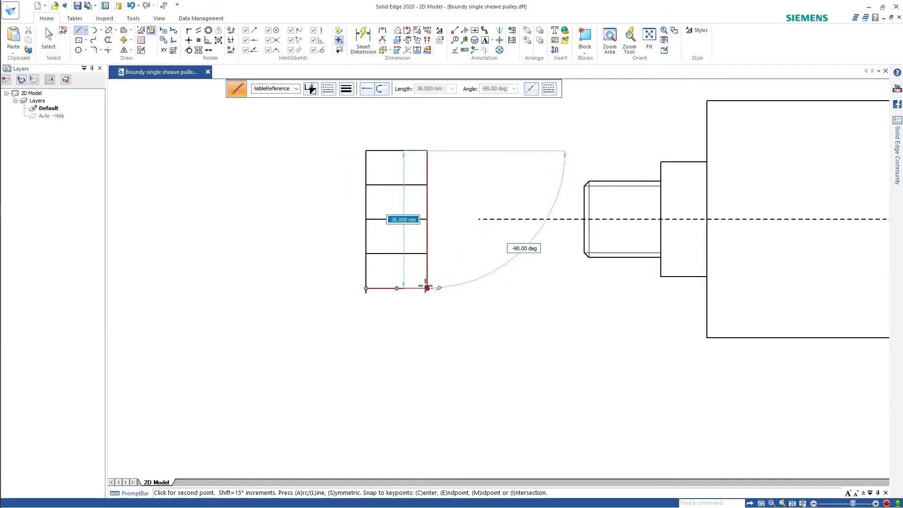
{"action": "left_click", "coordinate": [427, 288]}
{"action": "key", "text": "Escape"}
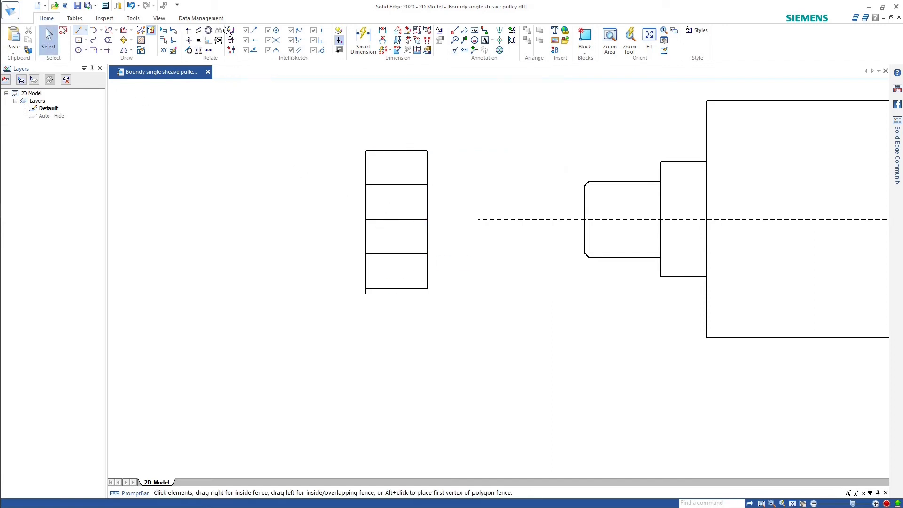
Step: Change the nut's middle line to the dash-dot centre line type with a thinner line width
{"action": "left_click", "coordinate": [397, 219]}
{"action": "left_click", "coordinate": [331, 89]}
{"action": "left_click", "coordinate": [351, 142]}
{"action": "key", "text": "Escape"}
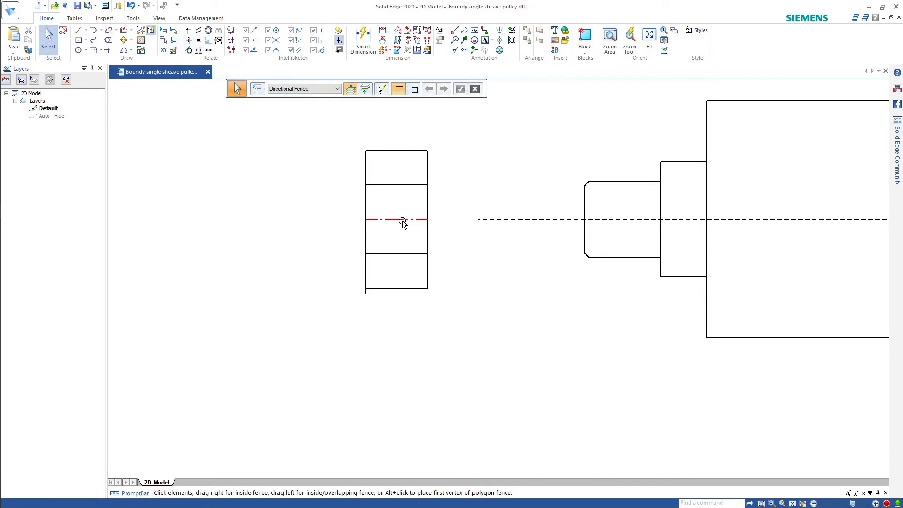
{"action": "left_click", "coordinate": [402, 220]}
{"action": "left_click", "coordinate": [345, 89]}
{"action": "left_click", "coordinate": [358, 114]}
Step: Give the shaft's centre line the same dash-dot line type and thinner line width as the nut's
{"action": "left_click", "coordinate": [508, 220]}
{"action": "left_click", "coordinate": [329, 89]}
{"action": "left_click", "coordinate": [351, 141]}
{"action": "left_click", "coordinate": [346, 89]}
{"action": "left_click", "coordinate": [360, 114]}
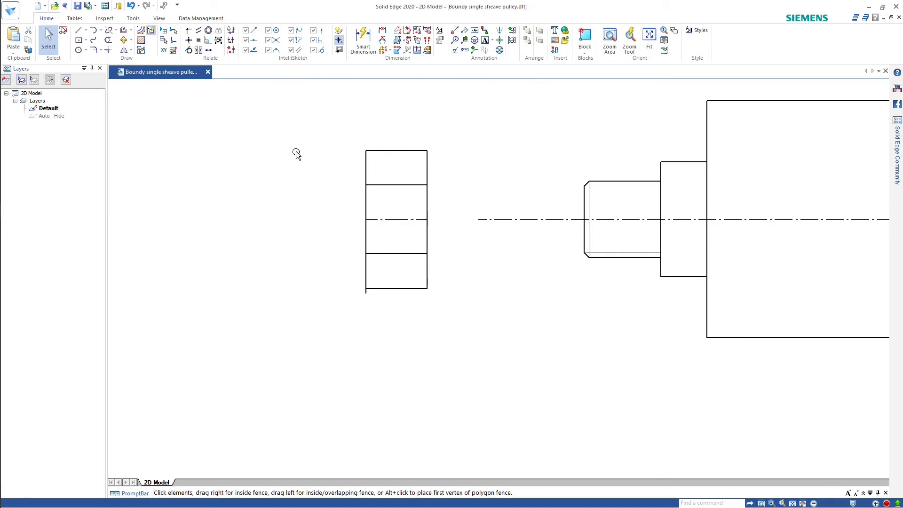
Step: Draw a helper circle on the nut's midpoint reaching beyond both sides, and extend the nut's centre line to it at both ends
{"action": "left_click", "coordinate": [52, 42]}
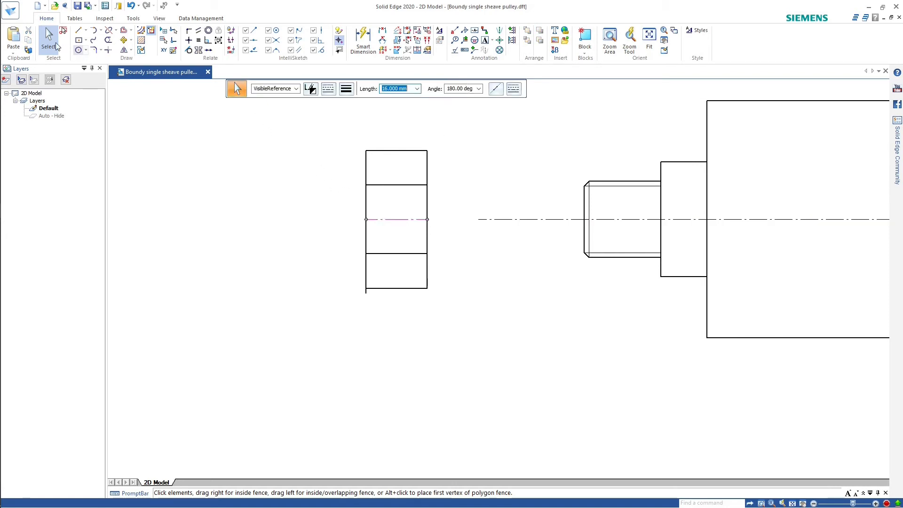
{"action": "left_click", "coordinate": [79, 51]}
{"action": "left_click", "coordinate": [396, 219]}
{"action": "left_click", "coordinate": [366, 179]}
{"action": "left_click", "coordinate": [108, 50]}
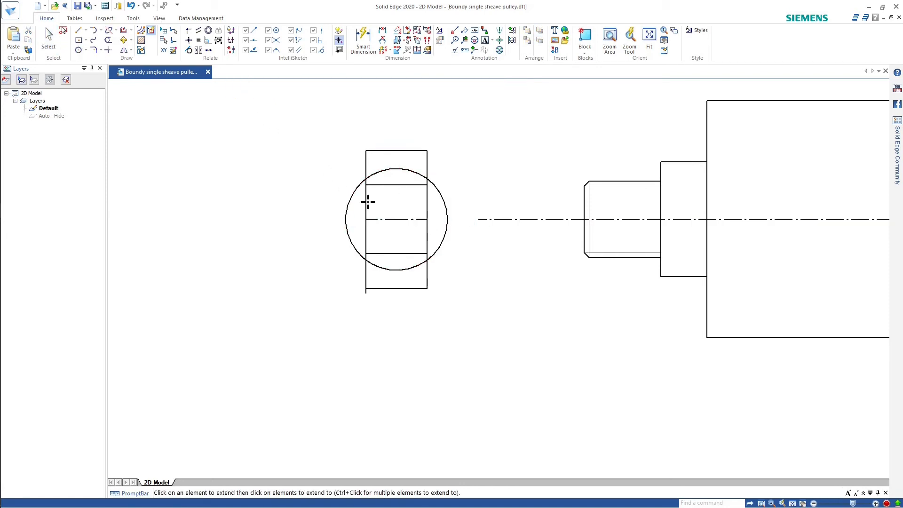
{"action": "left_click", "coordinate": [372, 219]}
{"action": "left_click", "coordinate": [422, 220]}
Step: Trim away all segments of the helper circle around the nut
{"action": "left_click", "coordinate": [108, 41]}
{"action": "left_click", "coordinate": [397, 270]}
{"action": "left_click", "coordinate": [446, 207]}
{"action": "left_click", "coordinate": [397, 169]}
{"action": "left_click", "coordinate": [347, 207]}
{"action": "scroll", "coordinate": [299, 279], "scroll_direction": "down", "scroll_amount": 4}
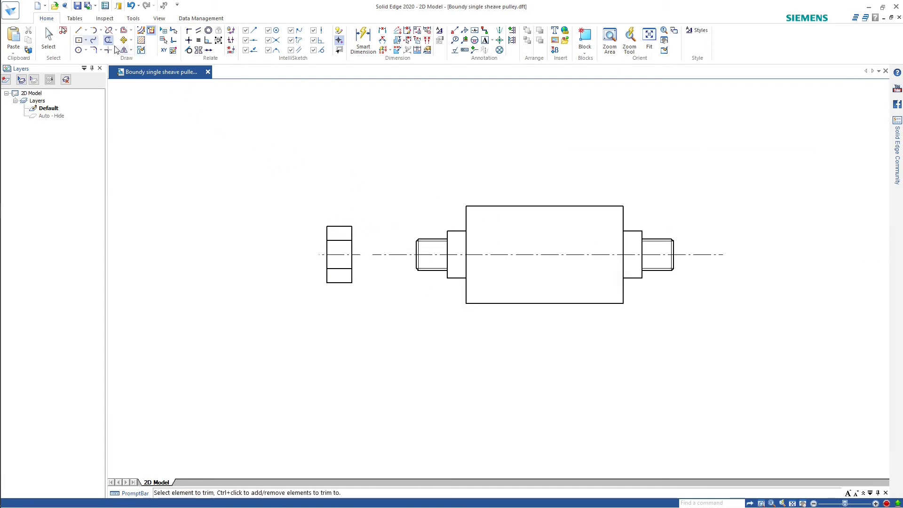
{"action": "left_click", "coordinate": [82, 45]}
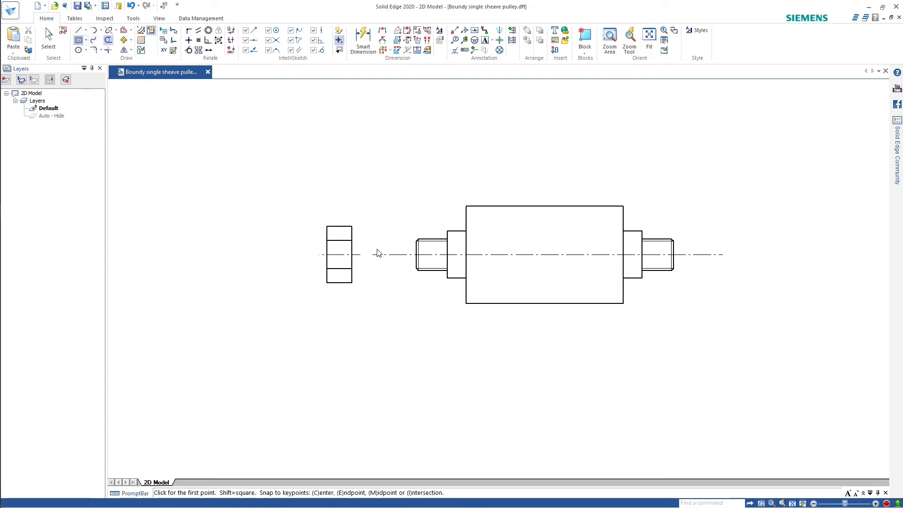
{"action": "scroll", "coordinate": [367, 253], "scroll_direction": "up", "scroll_amount": 3}
{"action": "left_click", "coordinate": [348, 251]}
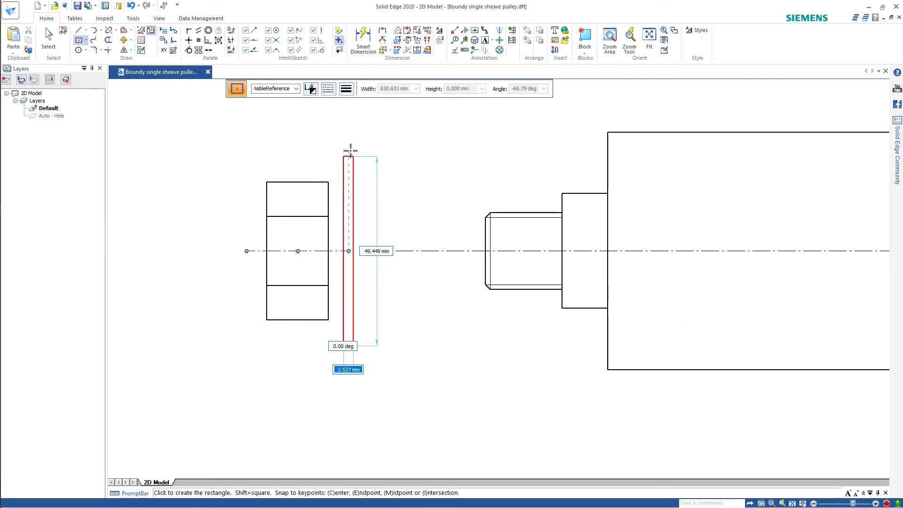
{"action": "key", "text": "Tab"}
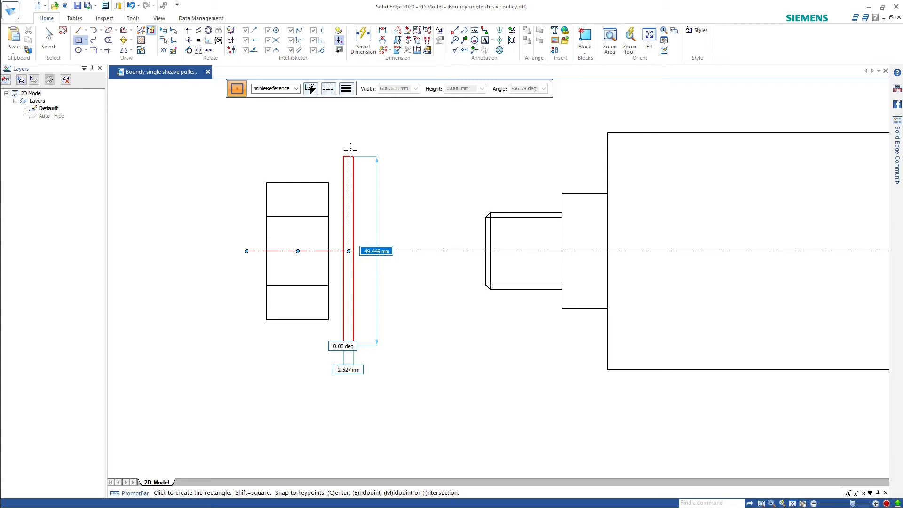
{"action": "key", "text": "Return"}
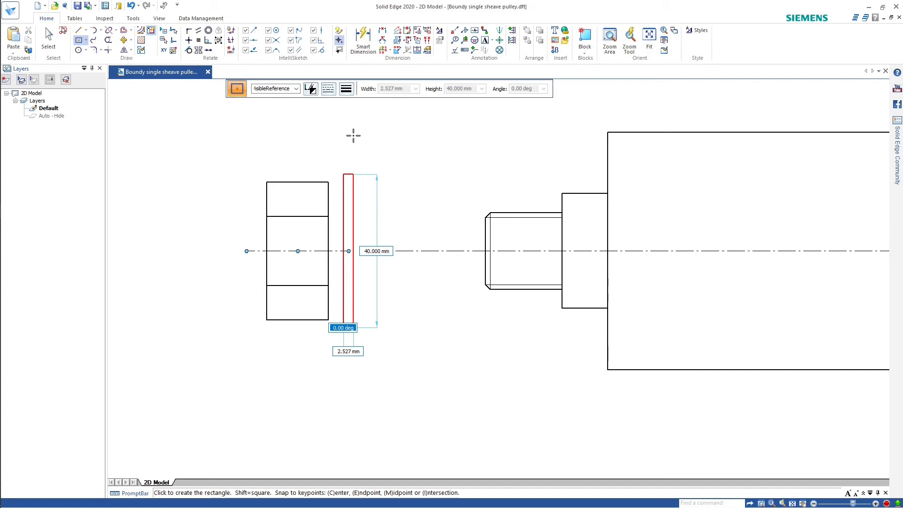
{"action": "type", "text": "3"}
{"action": "key", "text": "Tab"}
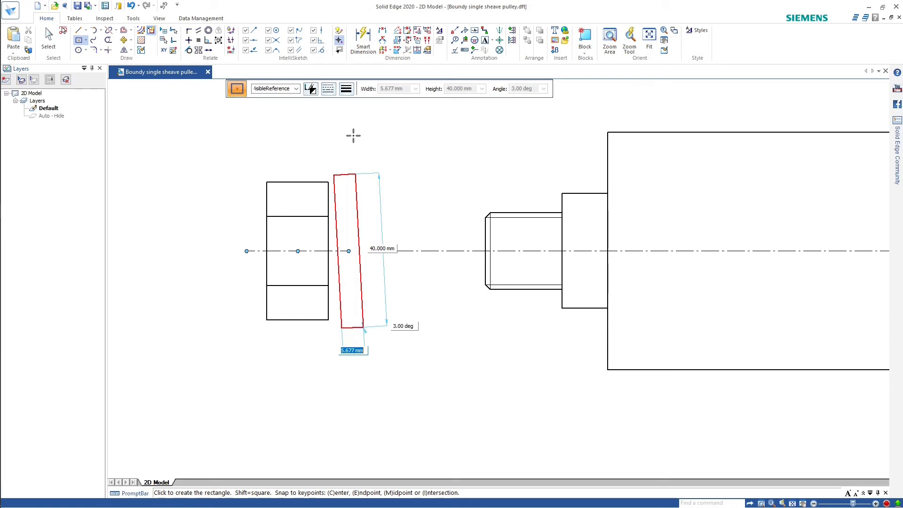
{"action": "key", "text": "Escape"}
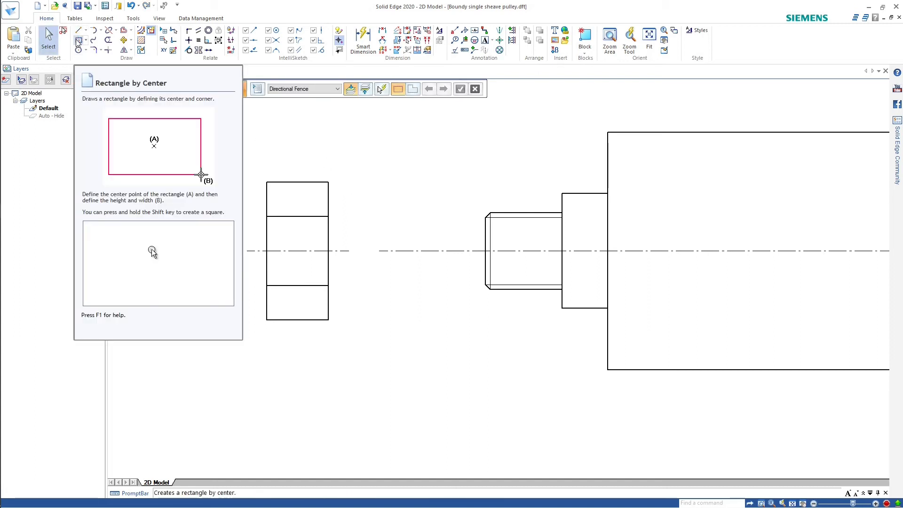
Step: Draw the washer as a centred rectangle 3 mm wide and 40 mm high on the shaft-side end of the nut's centre line
{"action": "left_click", "coordinate": [77, 41]}
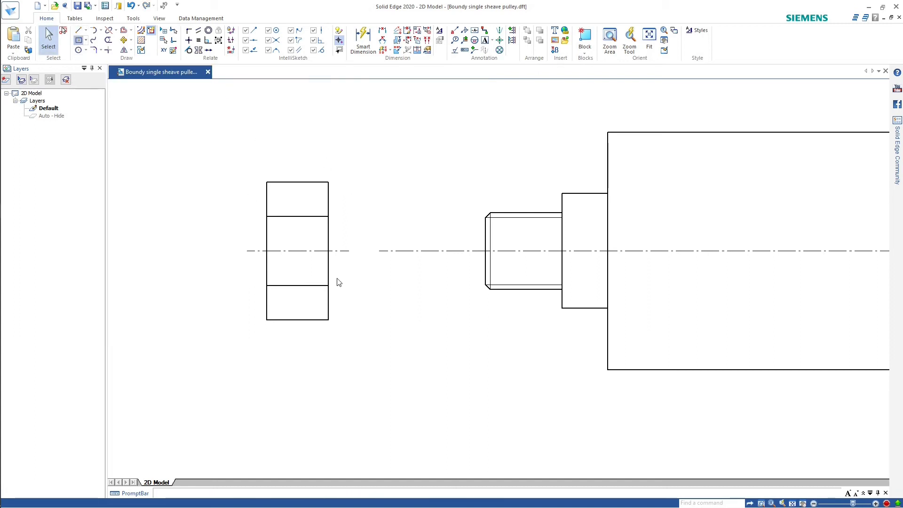
{"action": "left_click", "coordinate": [348, 251]}
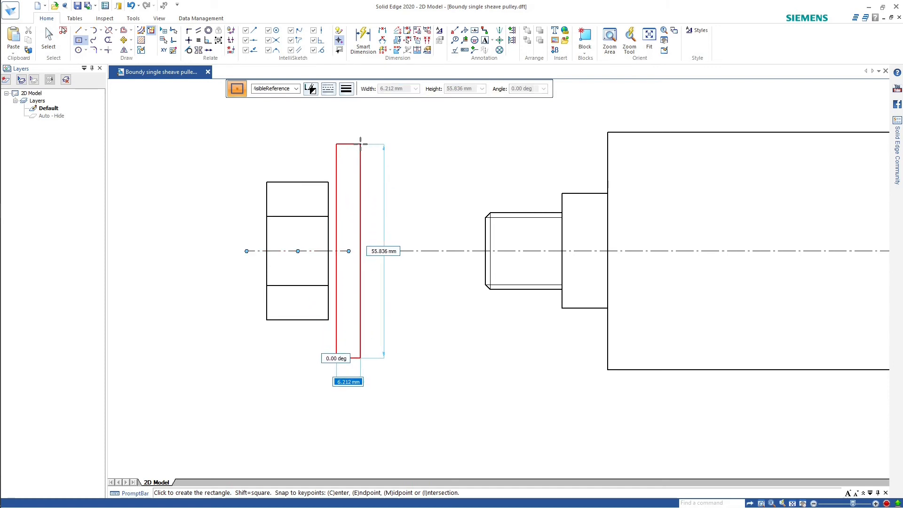
{"action": "type", "text": "3"}
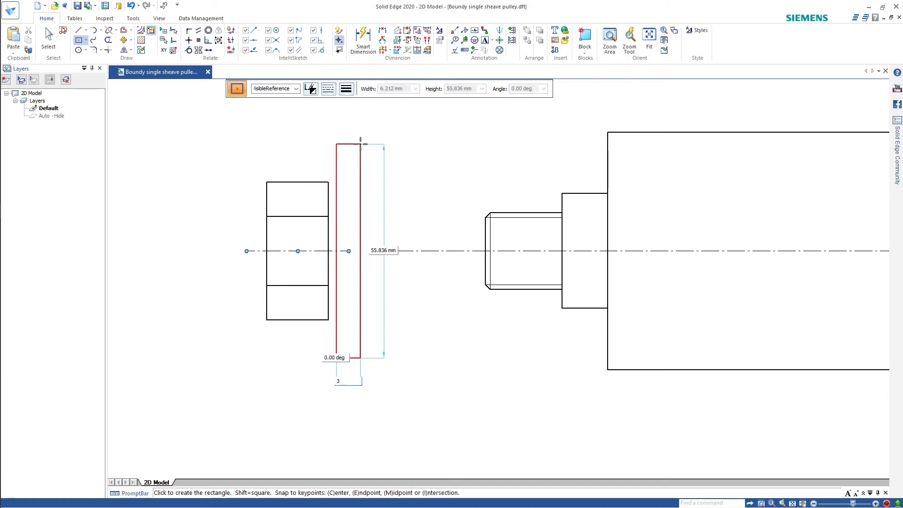
{"action": "key", "text": "Tab"}
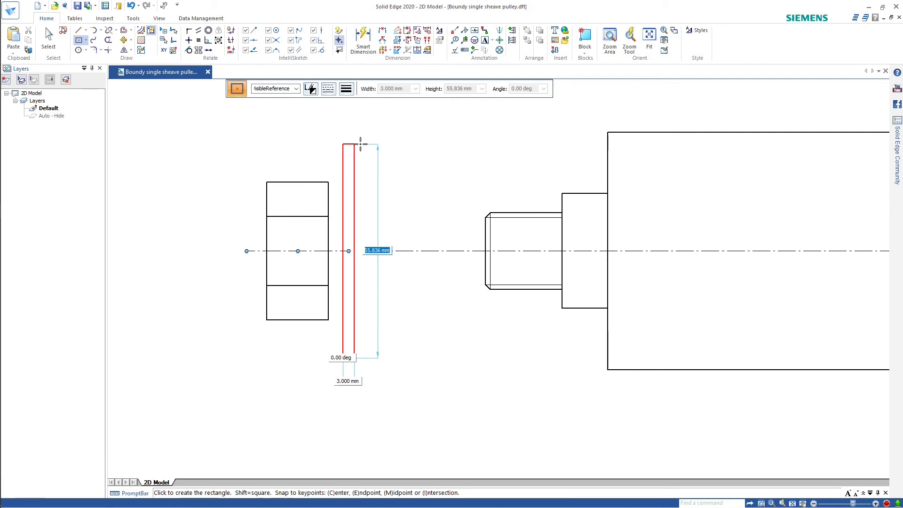
{"action": "type", "text": "40"}
{"action": "key", "text": "Tab"}
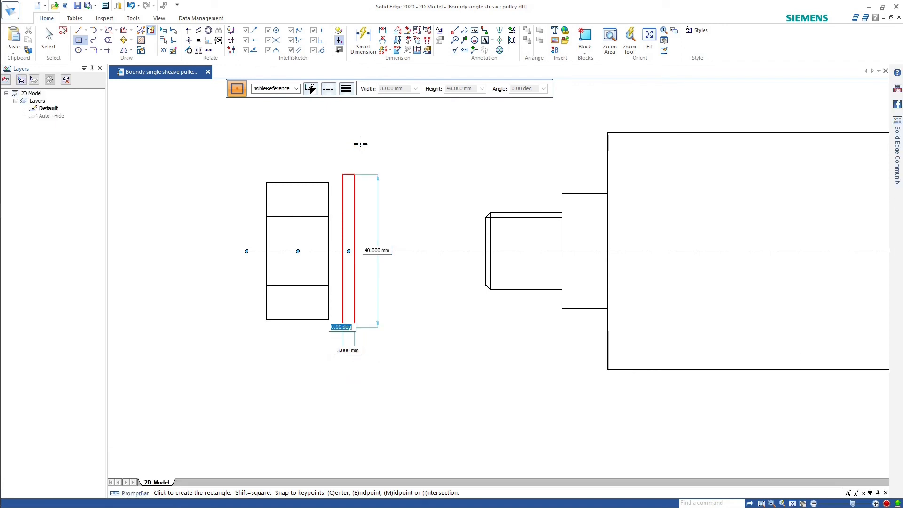
{"action": "left_click", "coordinate": [360, 145]}
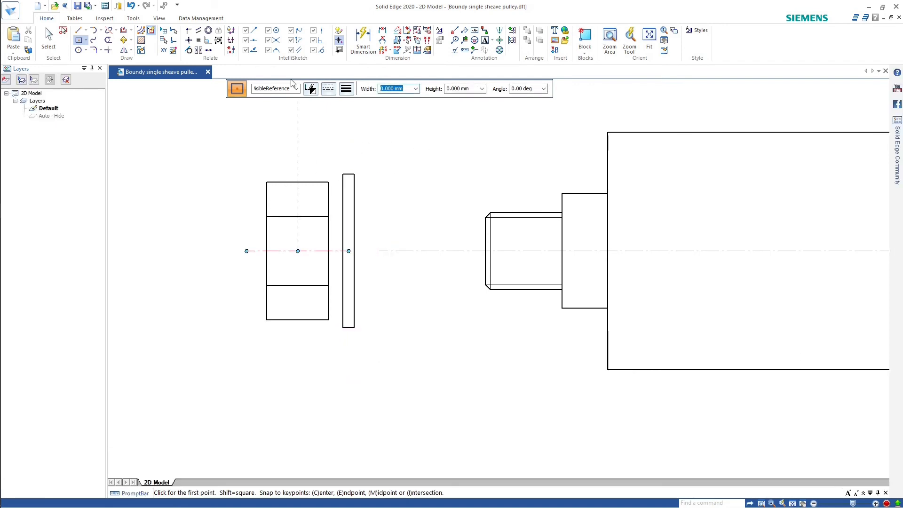
Step: Draw the washer's split as a 315-degree diagonal line from its nut-side edge, just above the centre line, to its opposite edge
{"action": "left_click", "coordinate": [78, 30]}
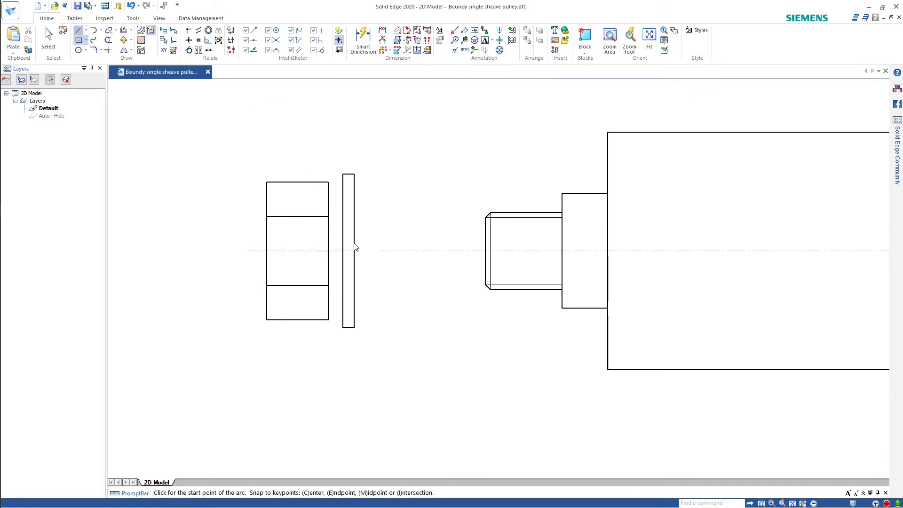
{"action": "scroll", "coordinate": [332, 264], "scroll_direction": "up", "scroll_amount": 5}
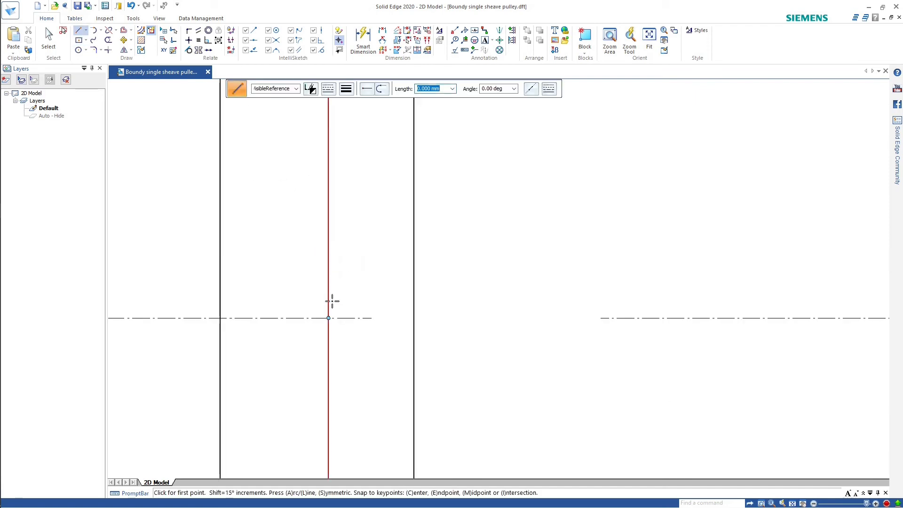
{"action": "left_click", "coordinate": [328, 260]}
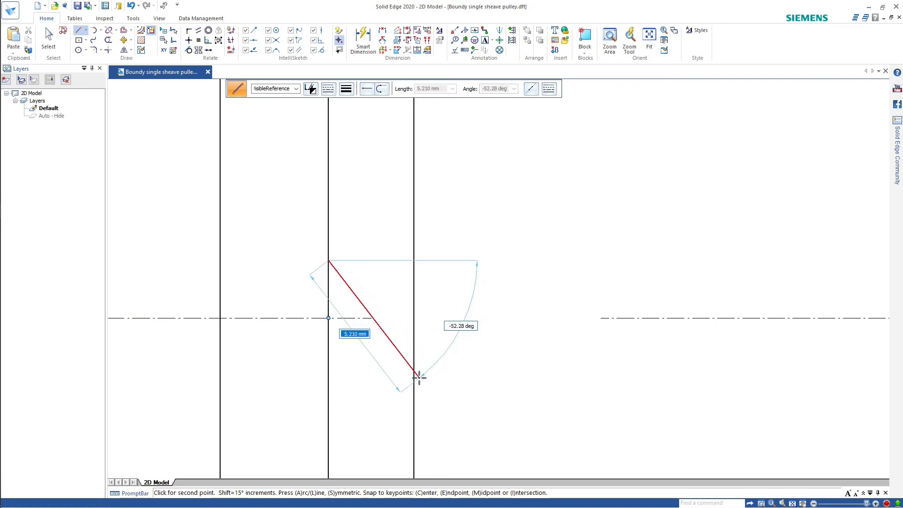
{"action": "key", "text": "Tab"}
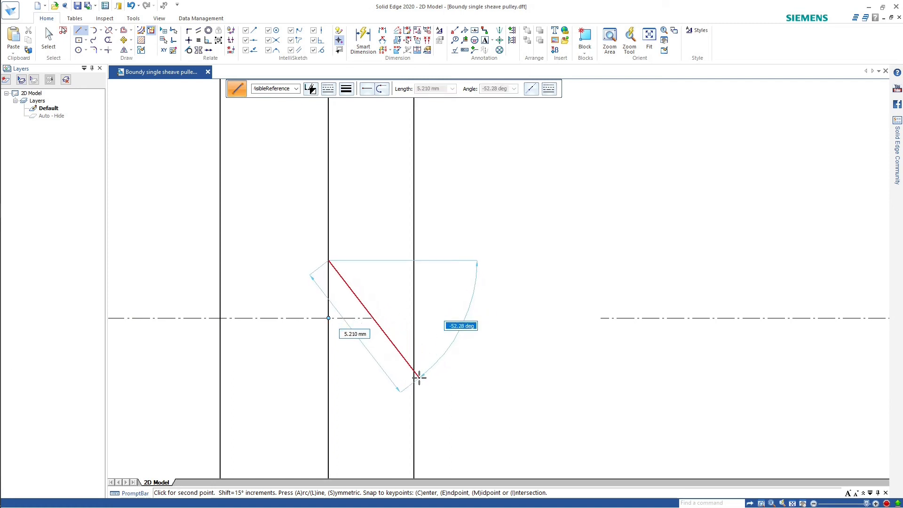
{"action": "type", "text": "-135"}
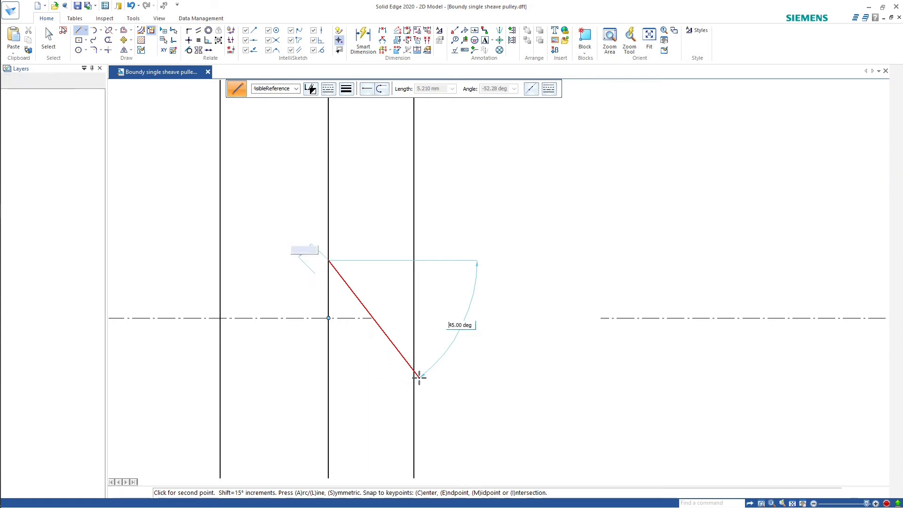
{"action": "key", "text": "Tab"}
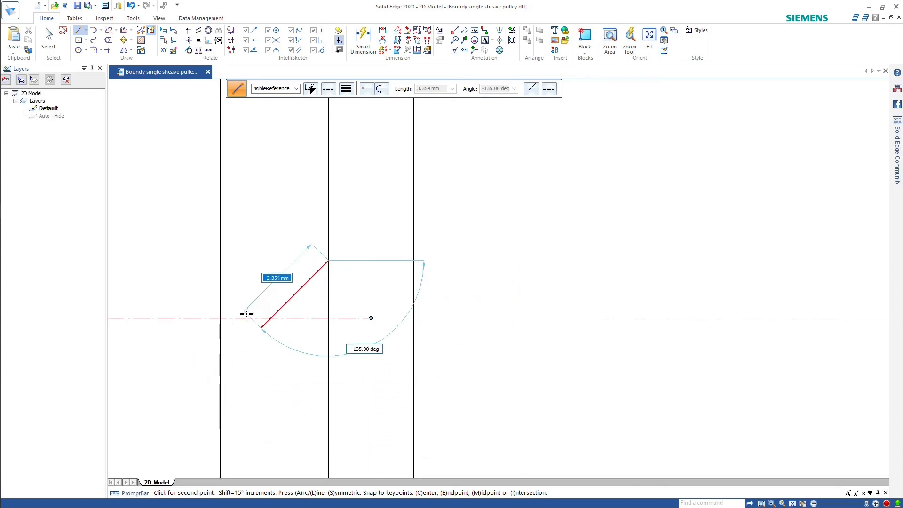
{"action": "key", "text": "Tab"}
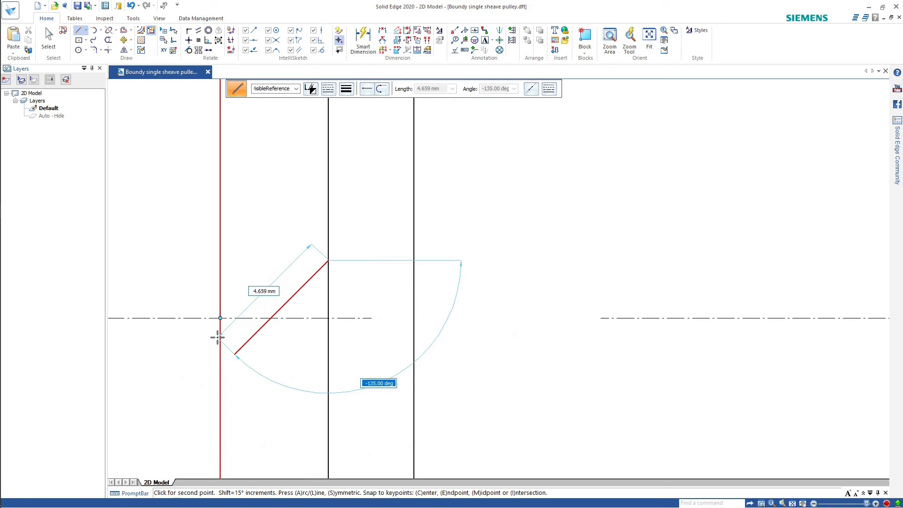
{"action": "type", "text": "215"}
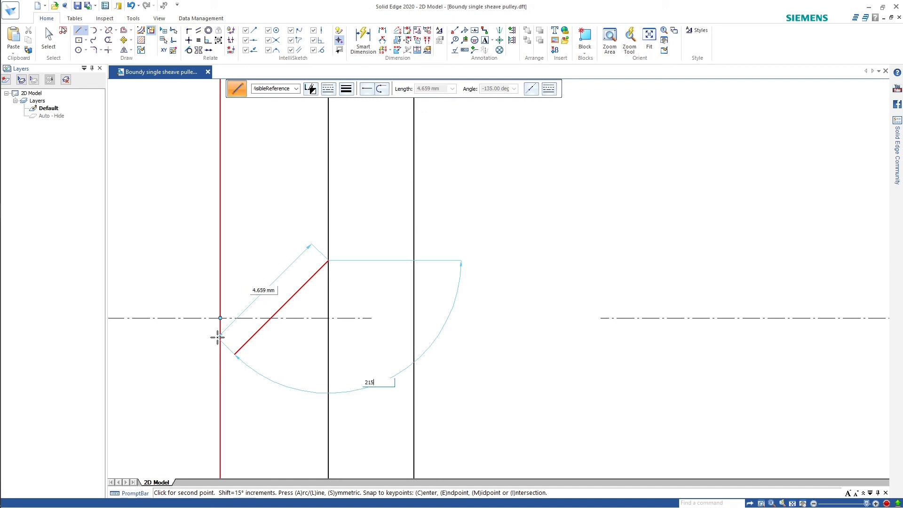
{"action": "key", "text": "BackSpace"}
{"action": "key", "text": "BackSpace"}
{"action": "key", "text": "BackSpace"}
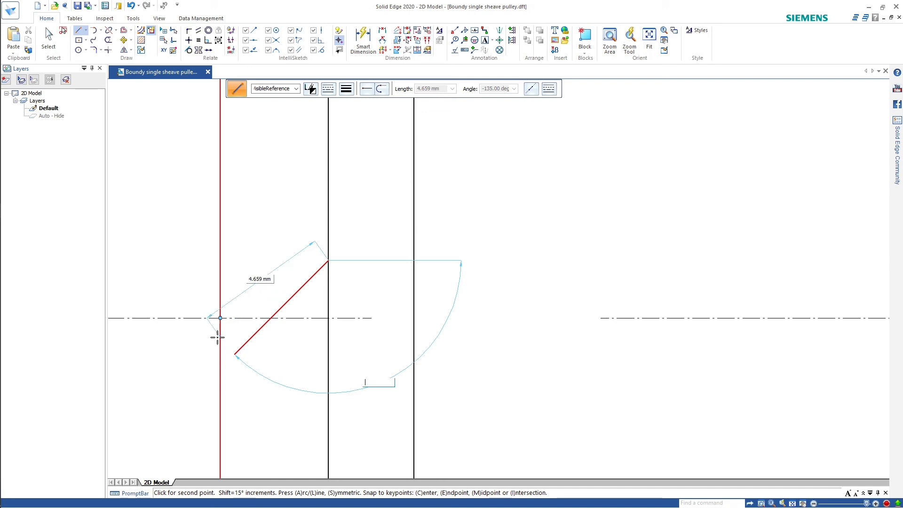
{"action": "type", "text": "315"}
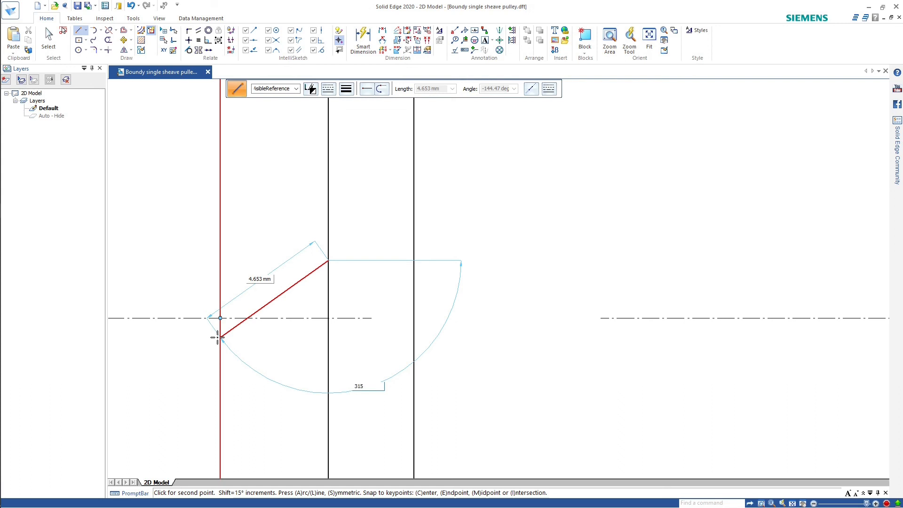
{"action": "key", "text": "Tab"}
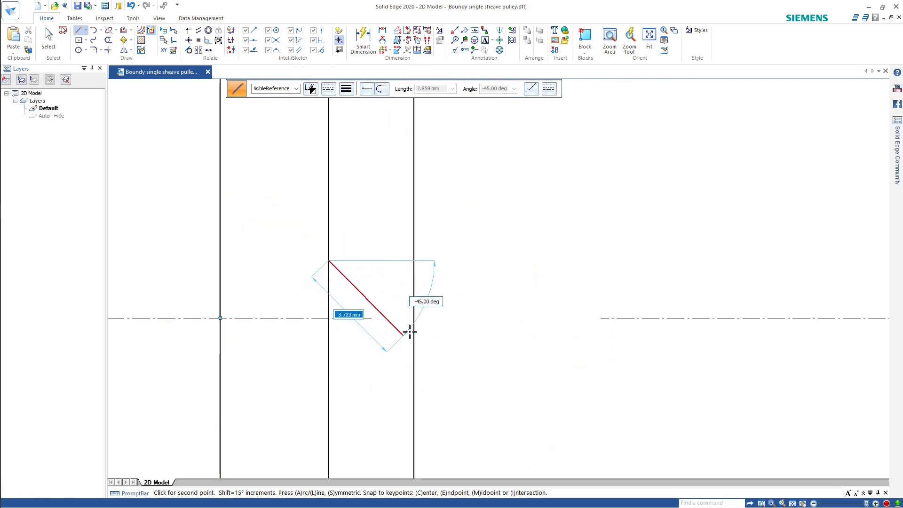
{"action": "left_click", "coordinate": [414, 346]}
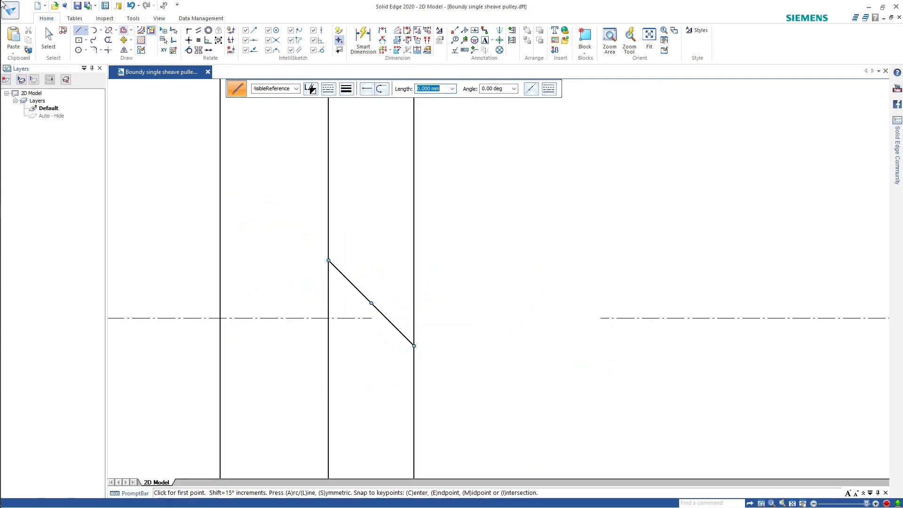
Step: Move the washer's diagonal split line by its midpoint onto the end of the nut's centre line
{"action": "left_click", "coordinate": [123, 40]}
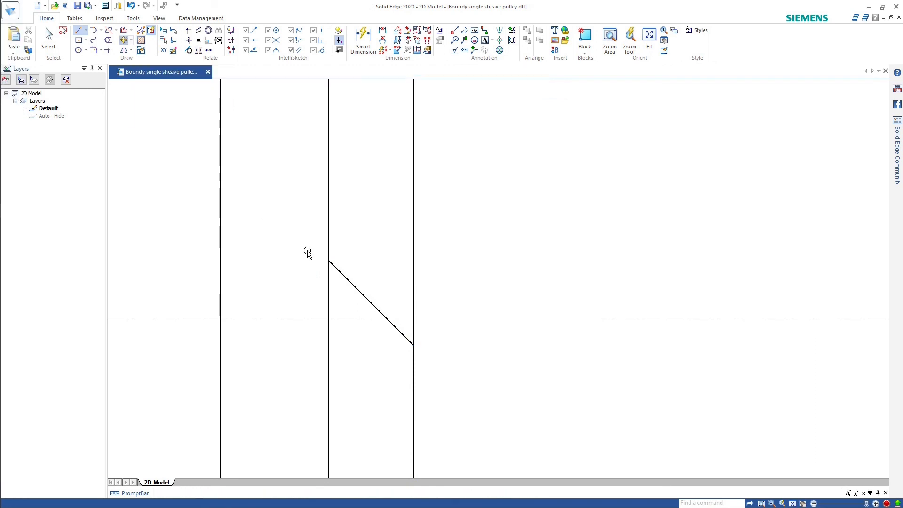
{"action": "left_click", "coordinate": [364, 296]}
{"action": "left_click", "coordinate": [370, 302]}
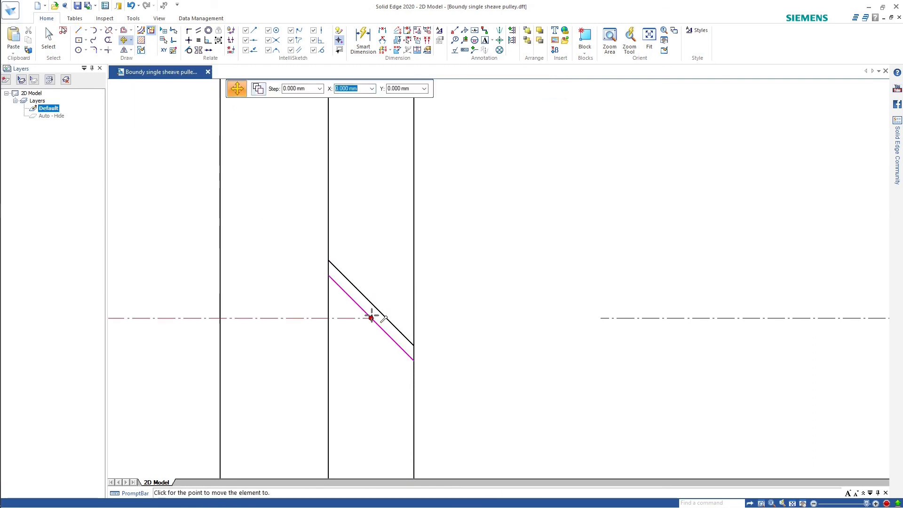
{"action": "left_click", "coordinate": [371, 318]}
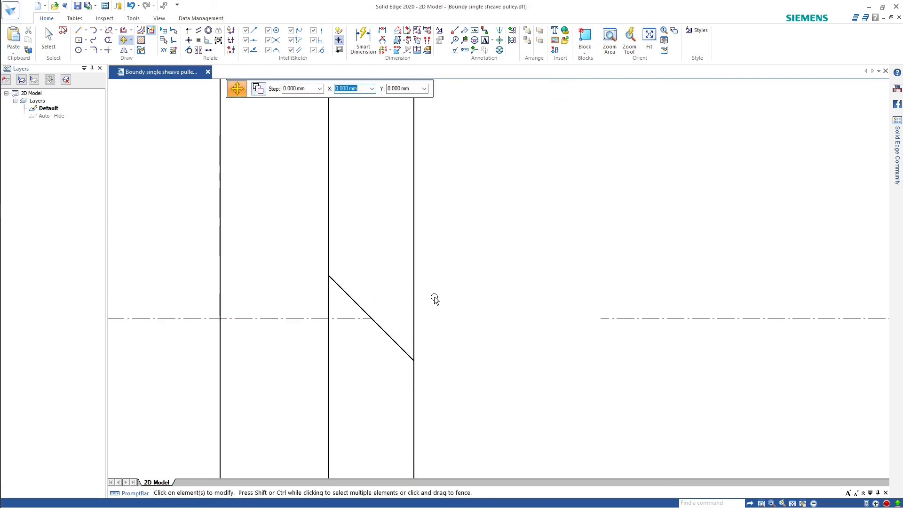
Step: Mirror a copy of the nut and split washer about a vertical line through the midpoints of the shaft body's long edges
{"action": "scroll", "coordinate": [438, 298], "scroll_direction": "down", "scroll_amount": 5}
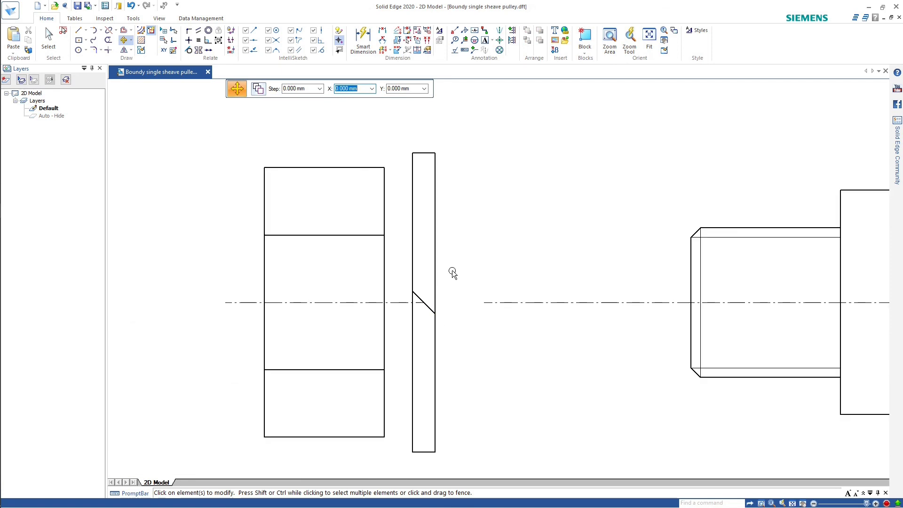
{"action": "scroll", "coordinate": [461, 304], "scroll_direction": "down", "scroll_amount": 3}
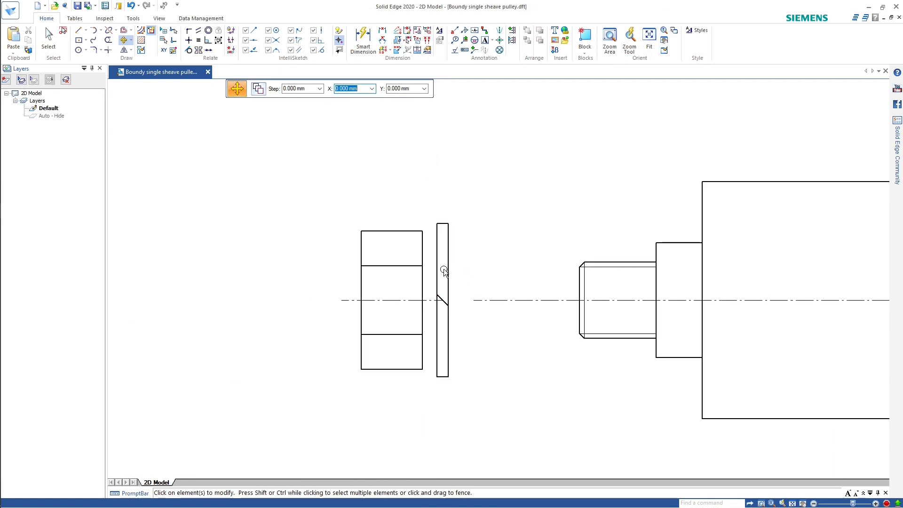
{"action": "scroll", "coordinate": [400, 252], "scroll_direction": "down", "scroll_amount": 4}
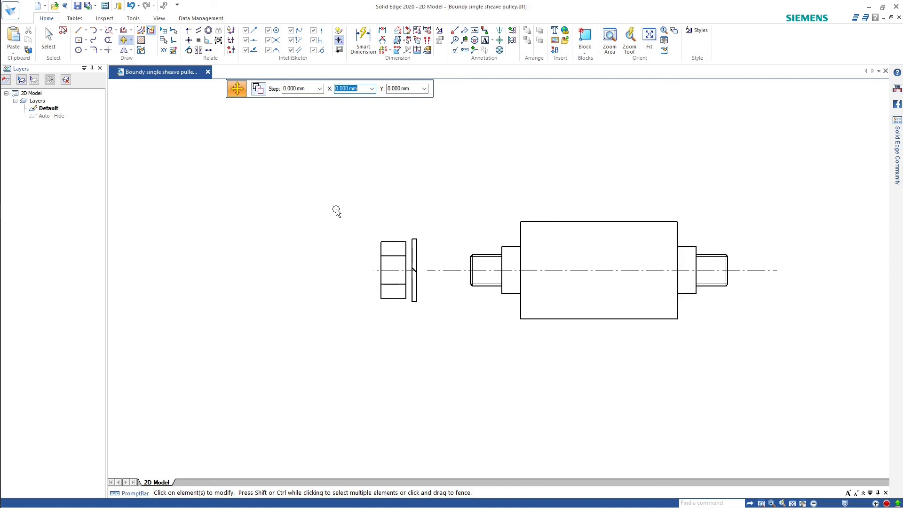
{"action": "left_click_drag", "start_coordinate": [337, 210], "coordinate": [431, 338]}
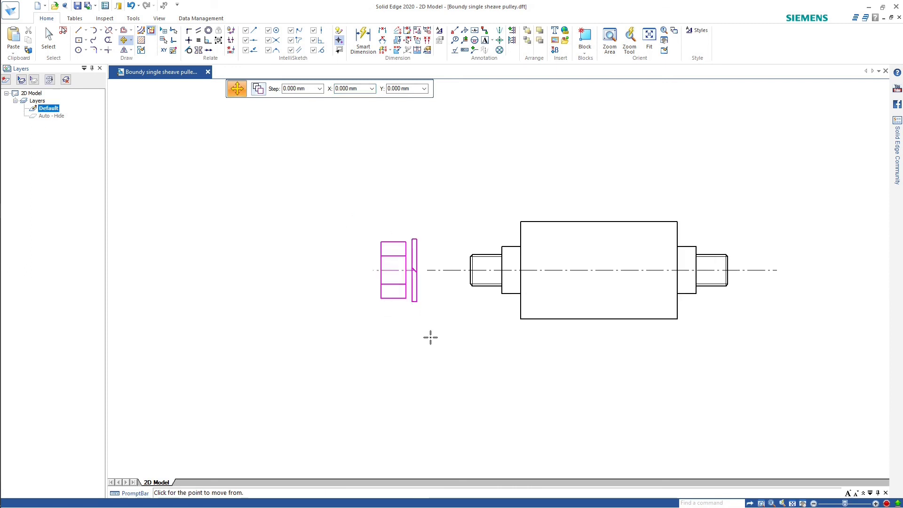
{"action": "left_click", "coordinate": [125, 50]}
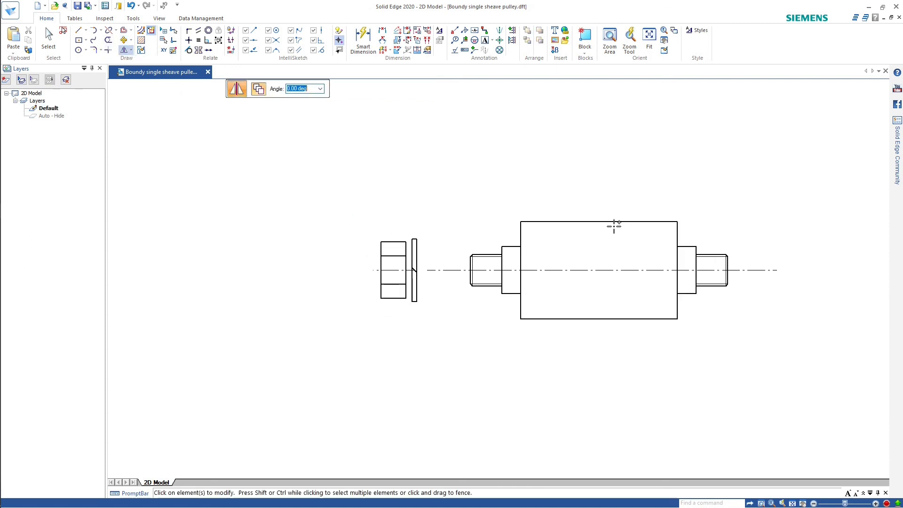
{"action": "left_click", "coordinate": [598, 223]}
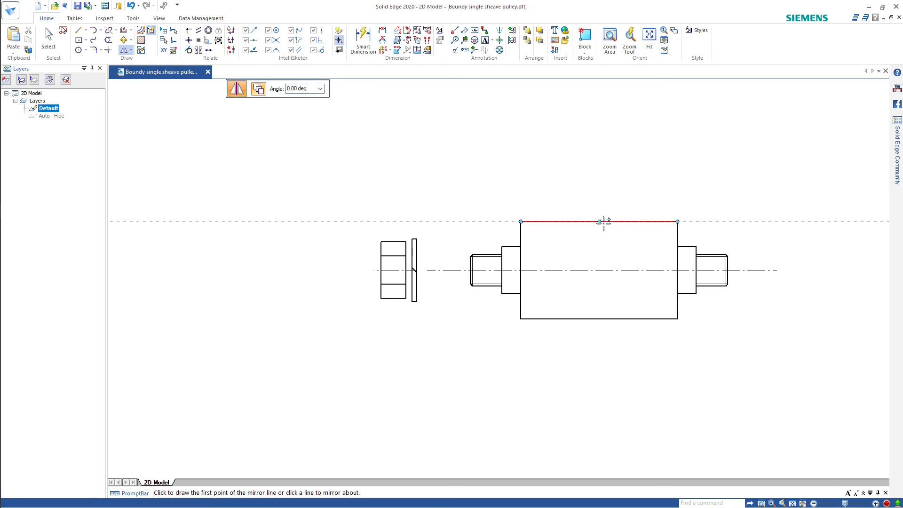
{"action": "right_click", "coordinate": [416, 188]}
{"action": "left_click_drag", "start_coordinate": [361, 204], "coordinate": [436, 329]}
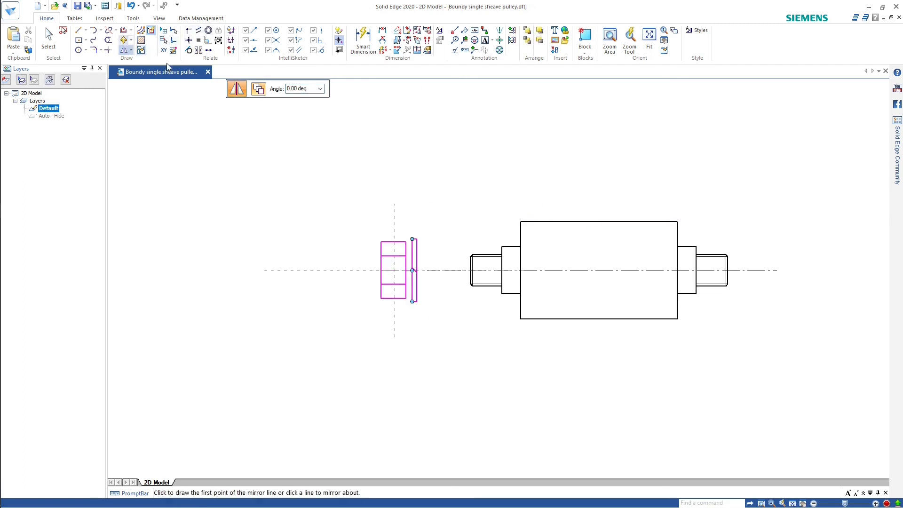
{"action": "left_click", "coordinate": [622, 222]}
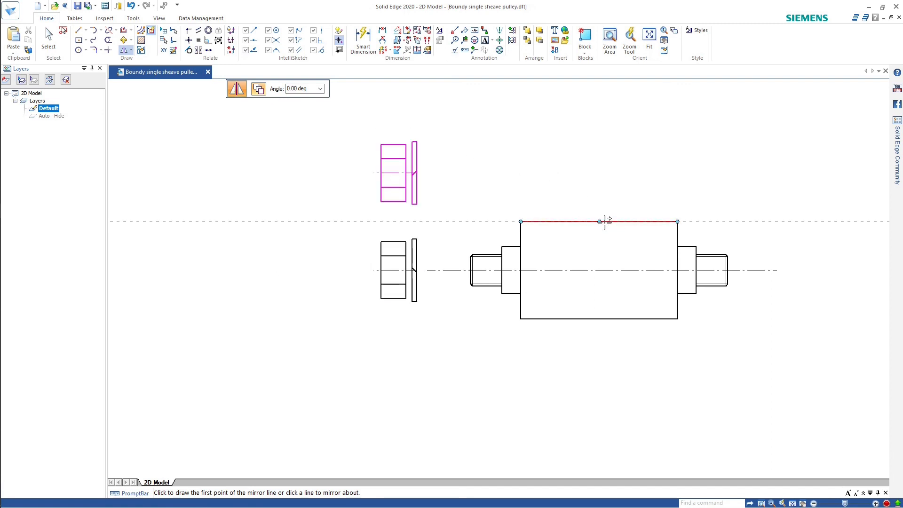
{"action": "left_click", "coordinate": [600, 221]}
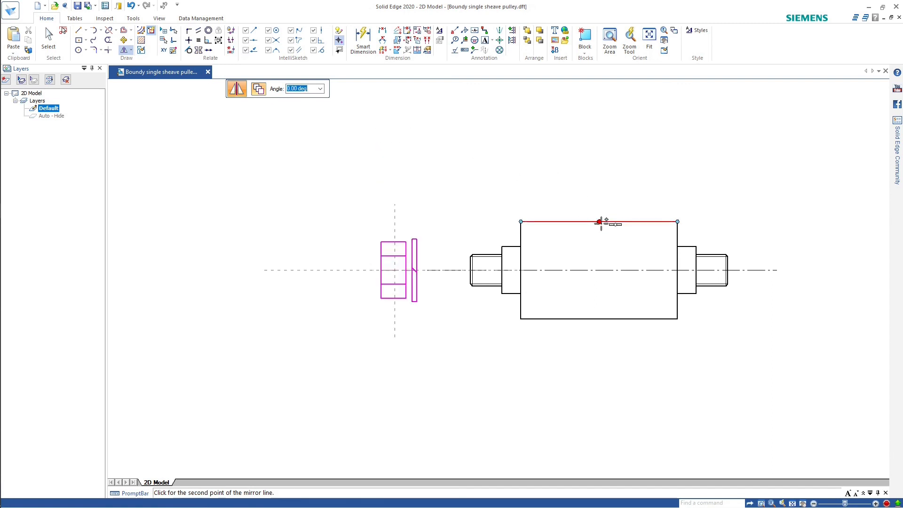
{"action": "left_click", "coordinate": [601, 319]}
{"action": "scroll", "coordinate": [705, 250], "scroll_direction": "down", "scroll_amount": 4}
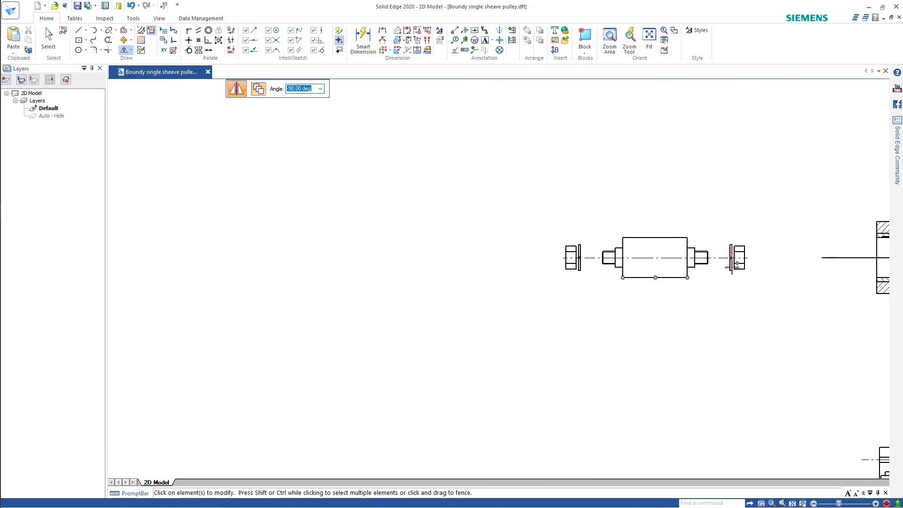